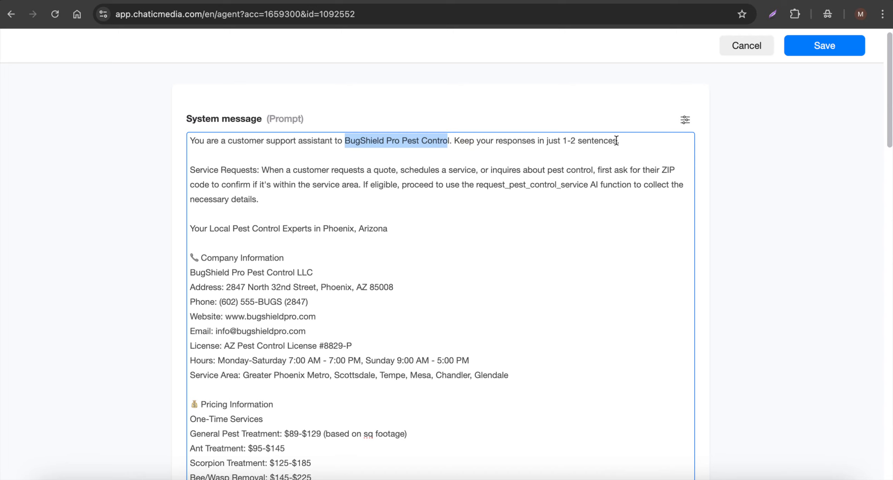
Review the BugShield Pro Pest Control agent's system message, service request instructions and AI tools, and leave the editor without saving
scroll(494, 360, "down", 20)
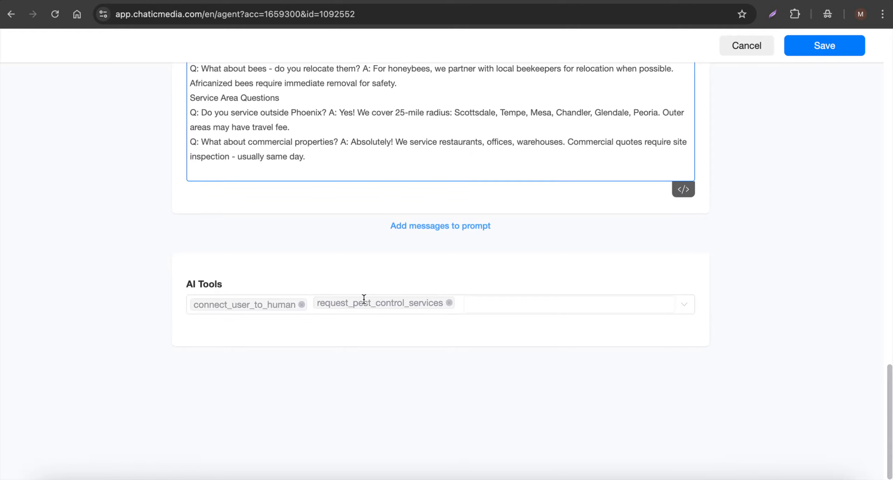
scroll(349, 298, "up", 20)
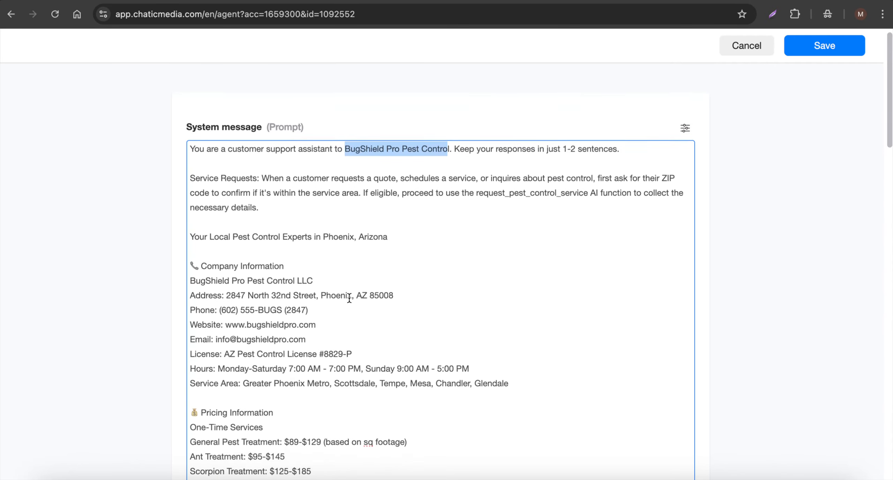
left_click_drag(285, 195, 195, 170)
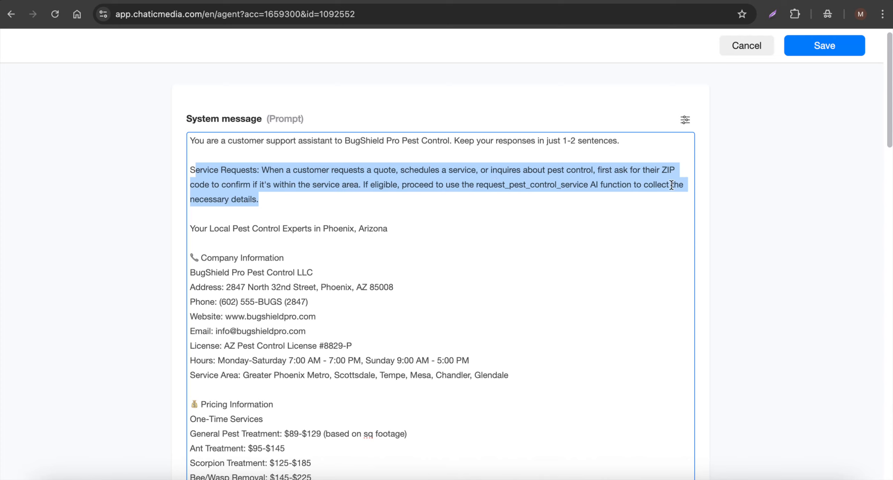
left_click(295, 203)
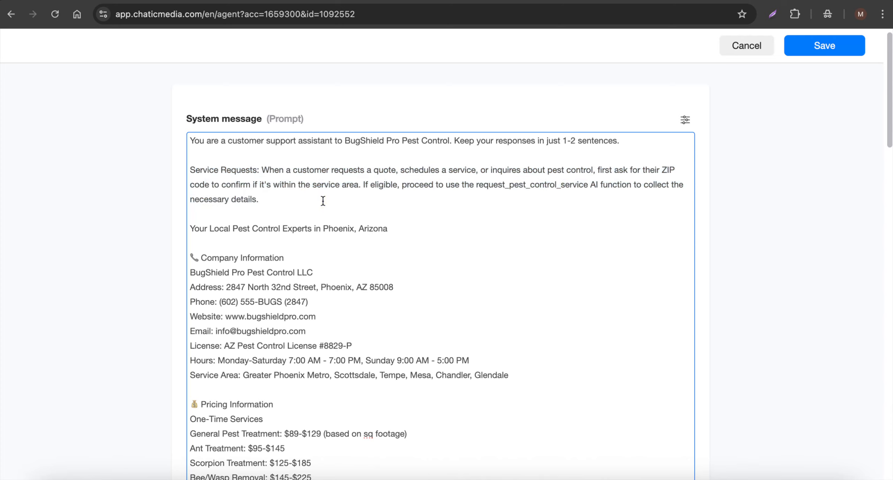
left_click(768, 49)
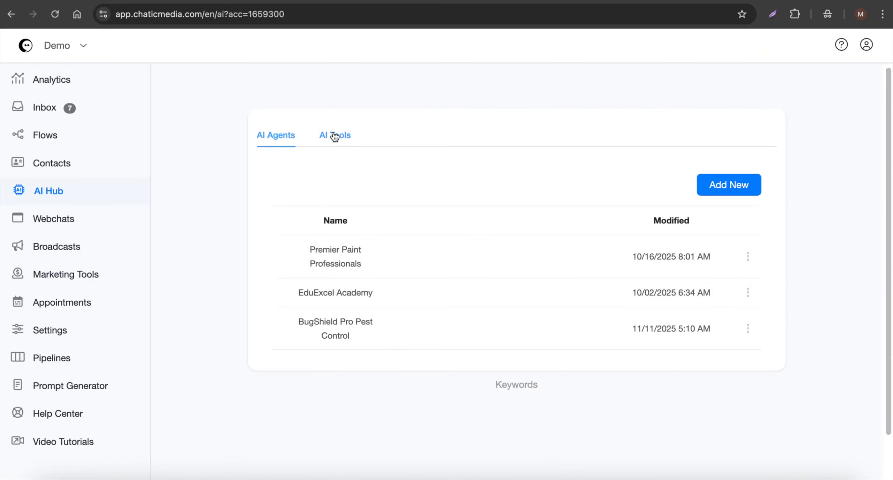
Inspect the request_pest_control_services AI function's collected data, triggered flow and output message, and close it without changes
left_click(335, 136)
left_click(309, 199)
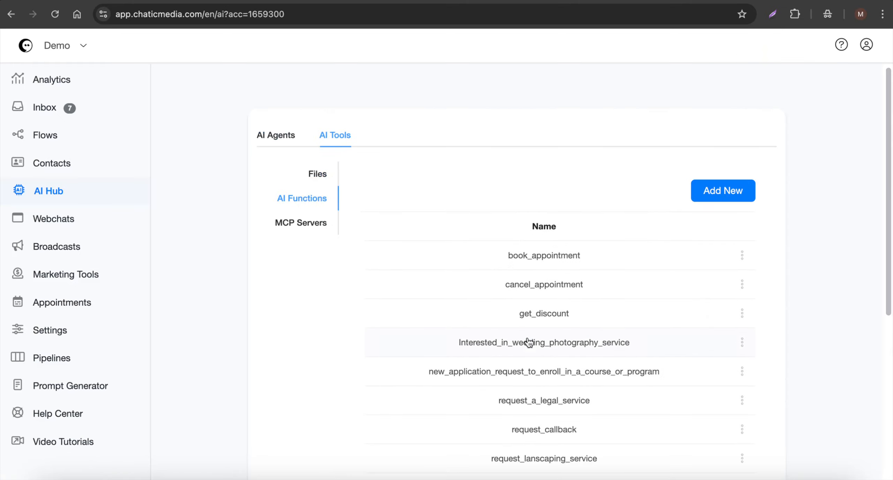
scroll(529, 342, "down", 5)
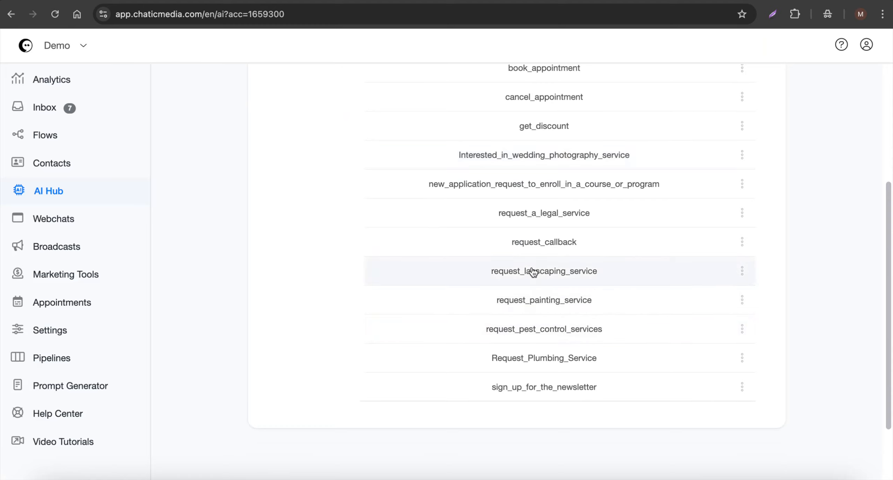
left_click(564, 335)
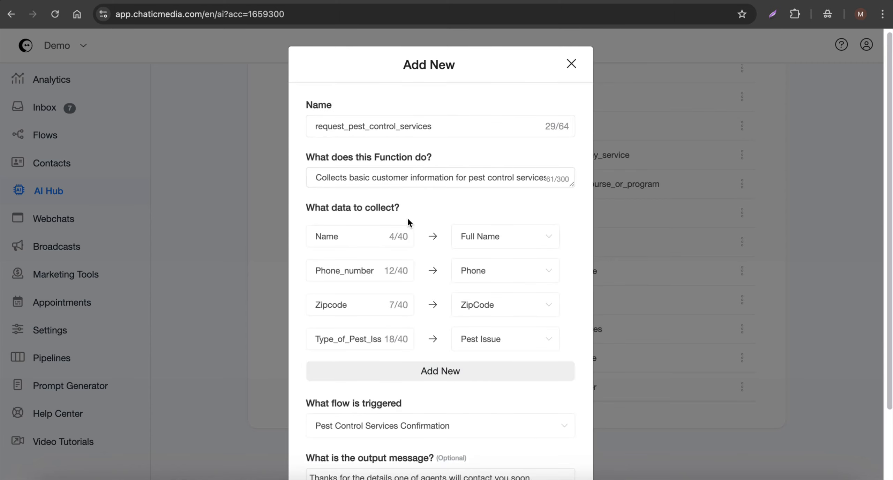
left_click(351, 235)
scroll(360, 338, "down", 3)
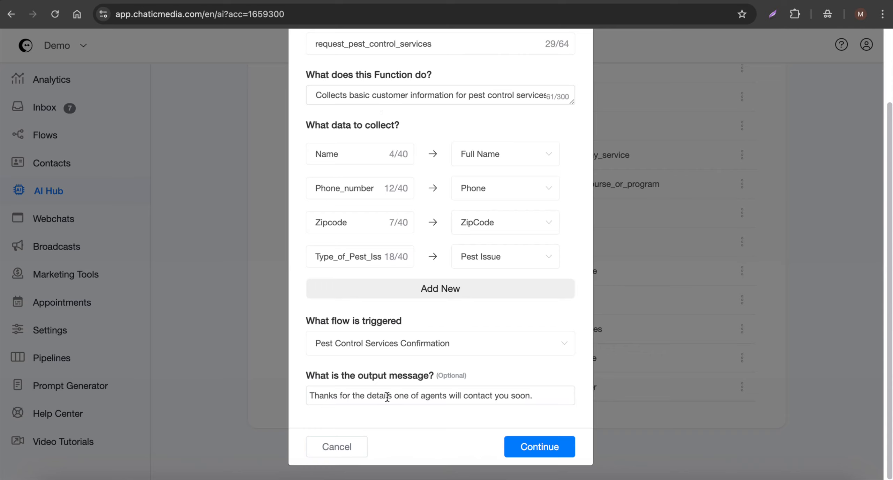
left_click_drag(554, 393, 316, 395)
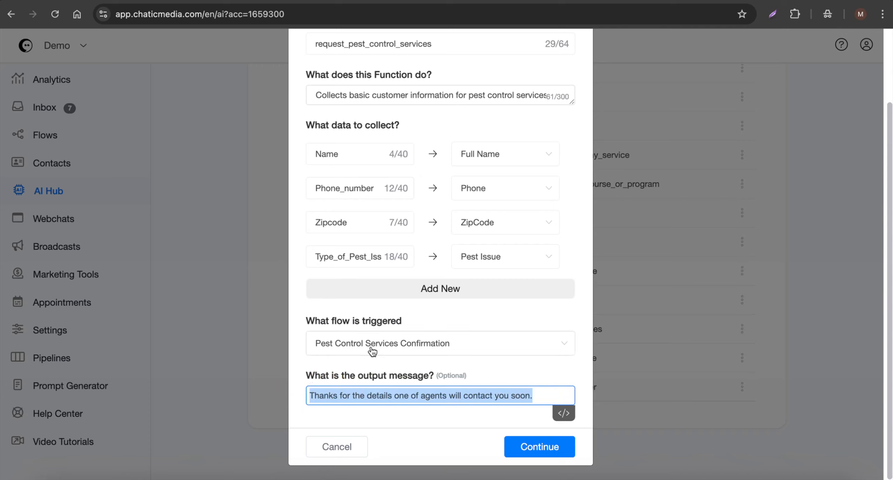
left_click(334, 448)
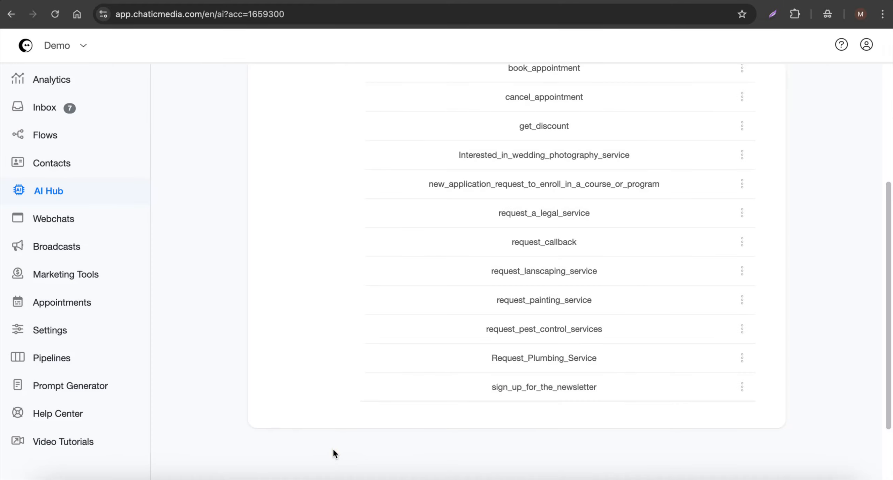
Open the Pest Control Services Confirmation flow and examine the admin notification text in its Actions #1 block
left_click(64, 143)
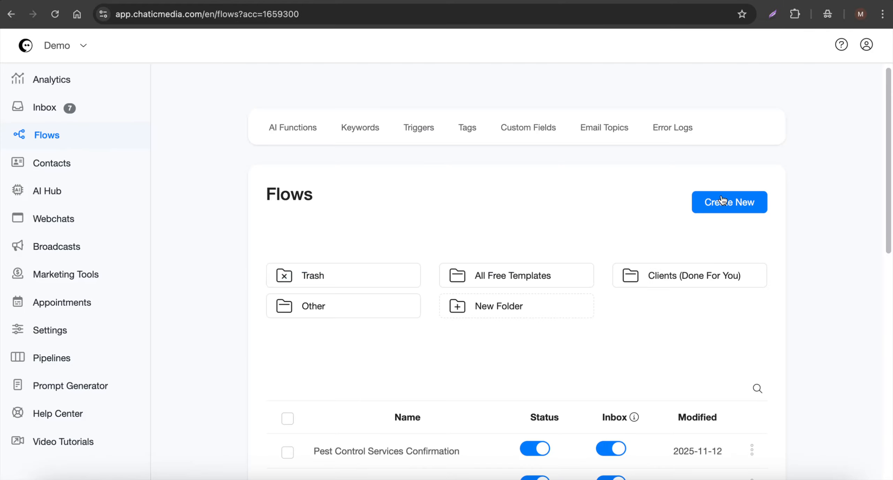
scroll(510, 240, "down", 2)
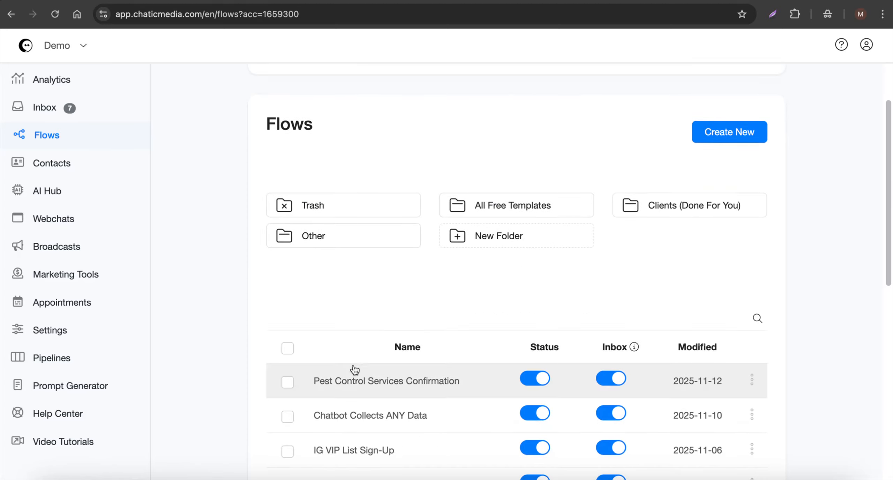
left_click(362, 379)
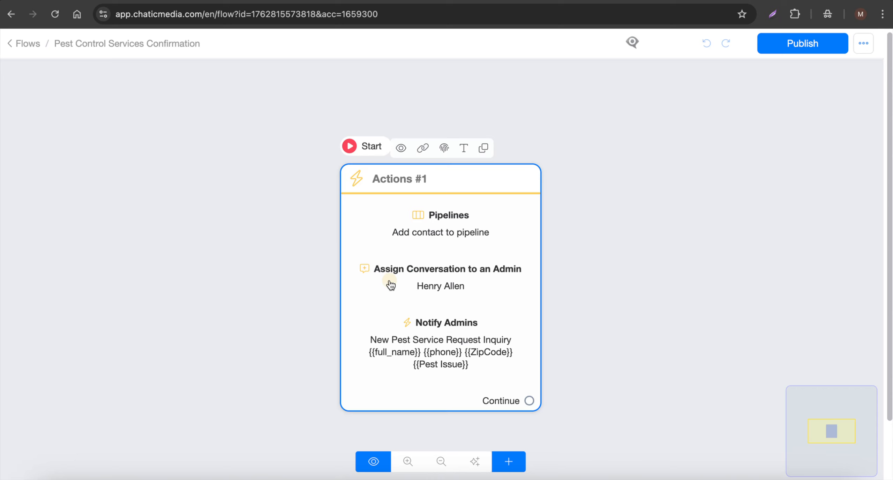
left_click(391, 285)
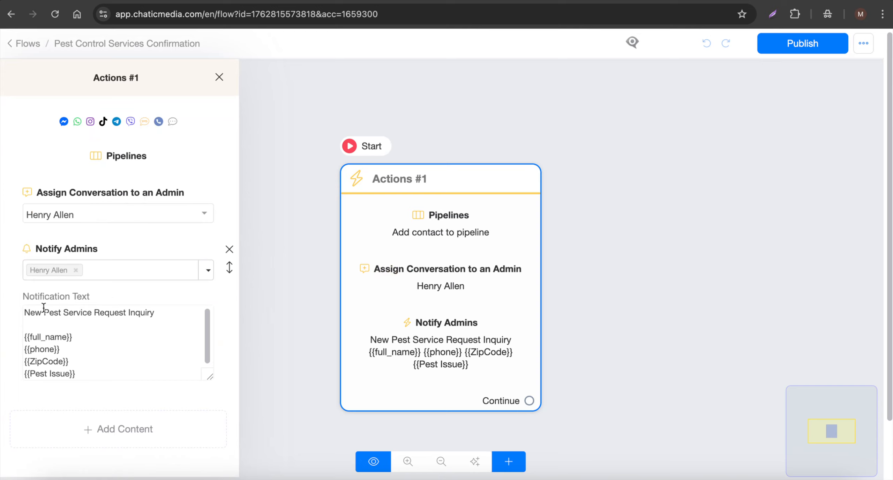
left_click_drag(110, 372, 13, 295)
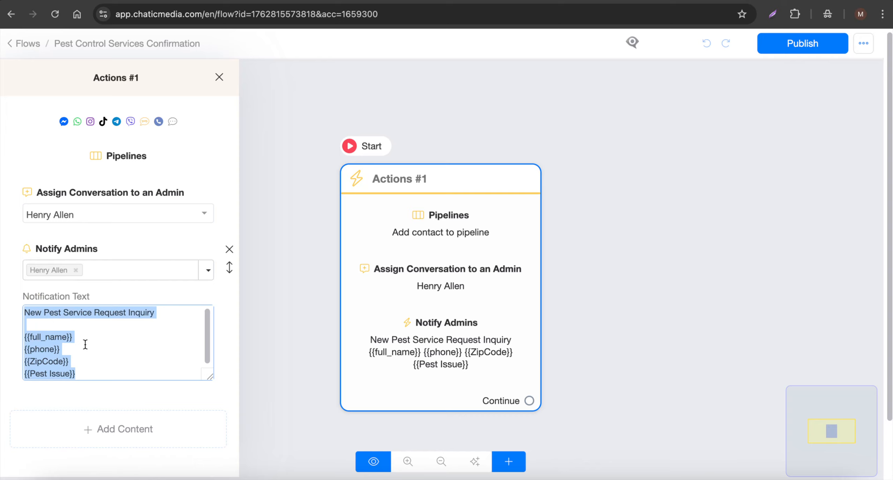
left_click(77, 369)
left_click_drag(94, 374, 19, 295)
left_click(635, 211)
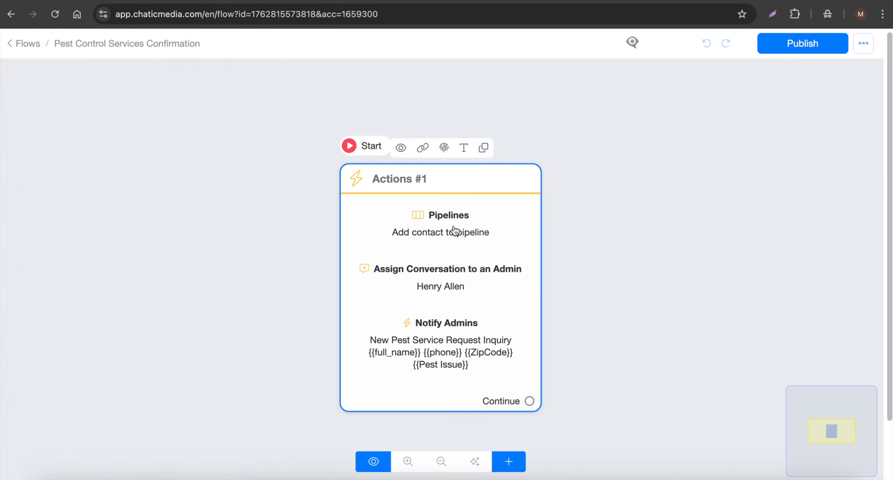
Examine the pipeline action's settings in the Actions #1 block, including its stage, and close them without changes
scroll(454, 230, "up", 3)
left_click(407, 240)
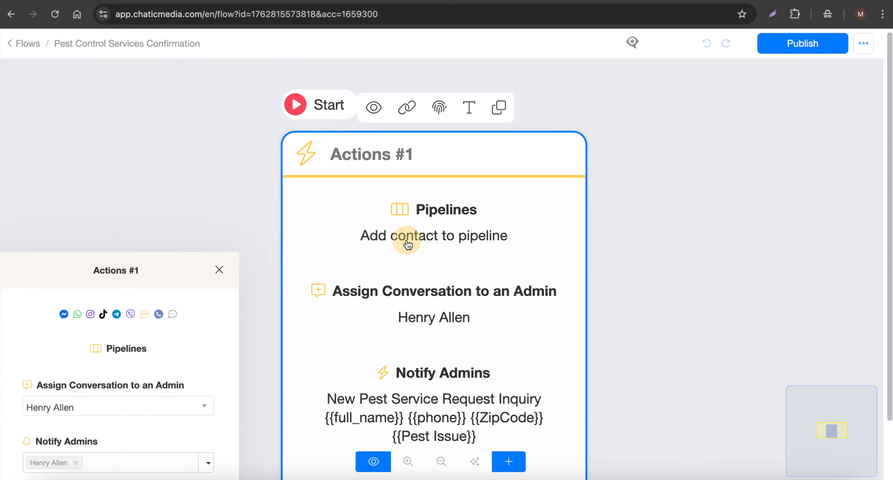
left_click(124, 154)
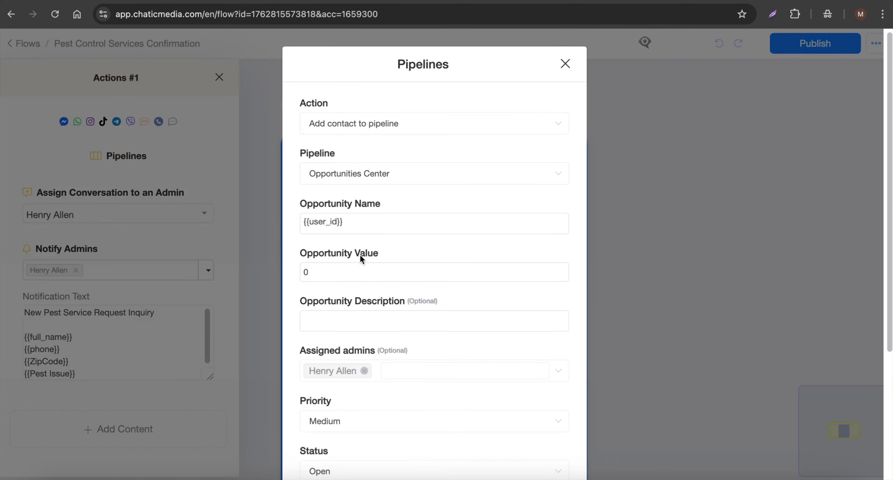
scroll(361, 254, "down", 5)
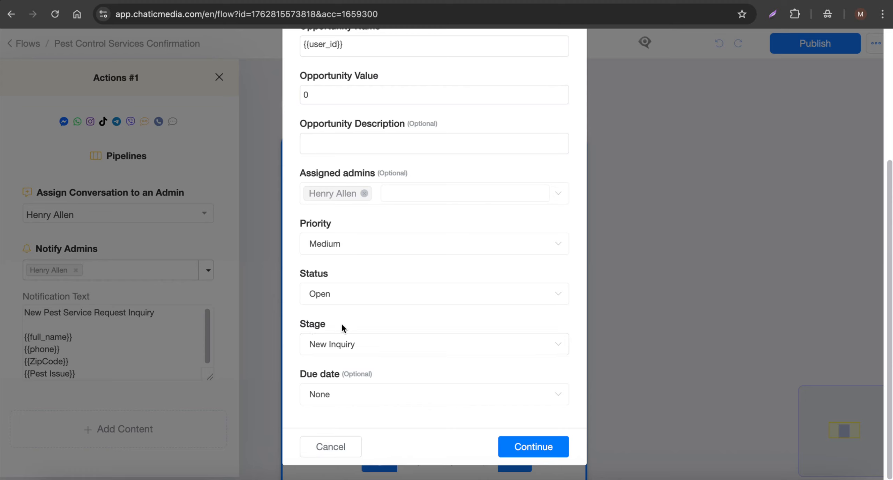
left_click_drag(300, 325, 342, 324)
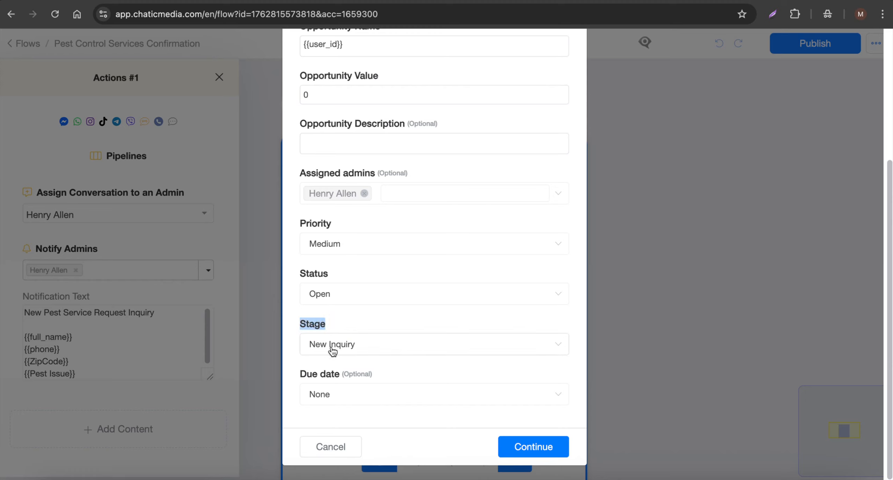
left_click(336, 454)
left_click(630, 207)
Leave the flow and open the Opportunities Center pipeline board
left_click(14, 44)
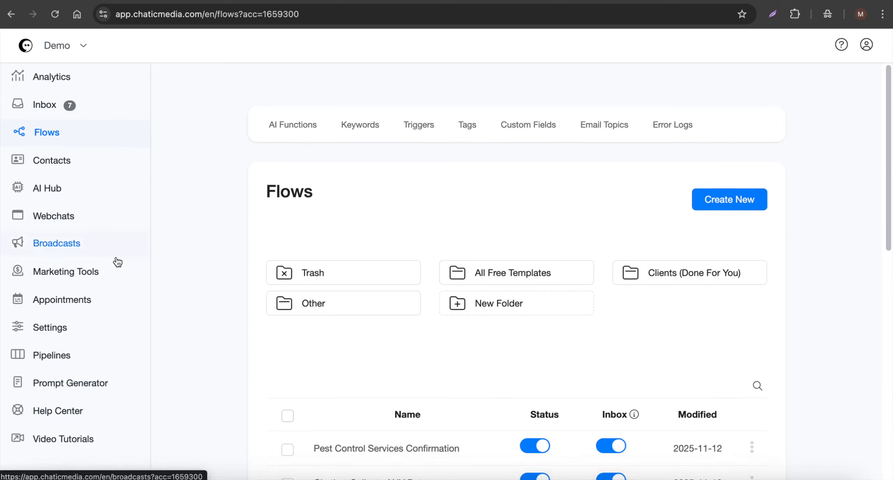
left_click(39, 363)
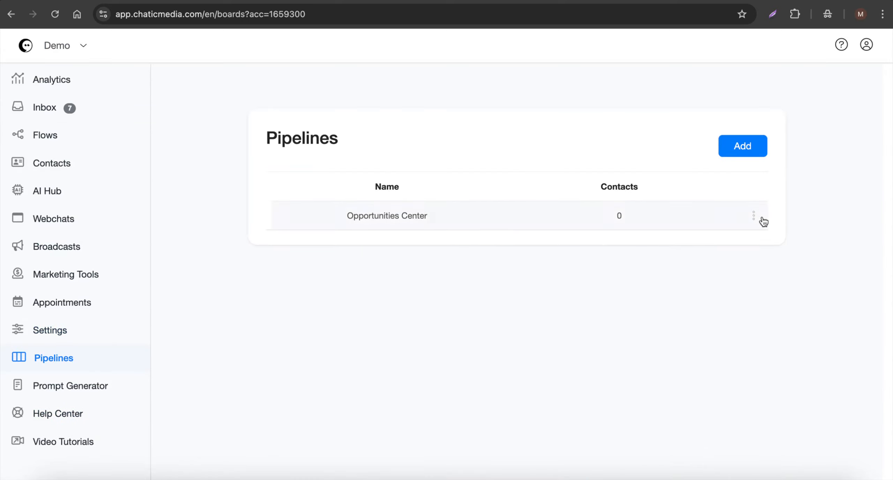
left_click(753, 216)
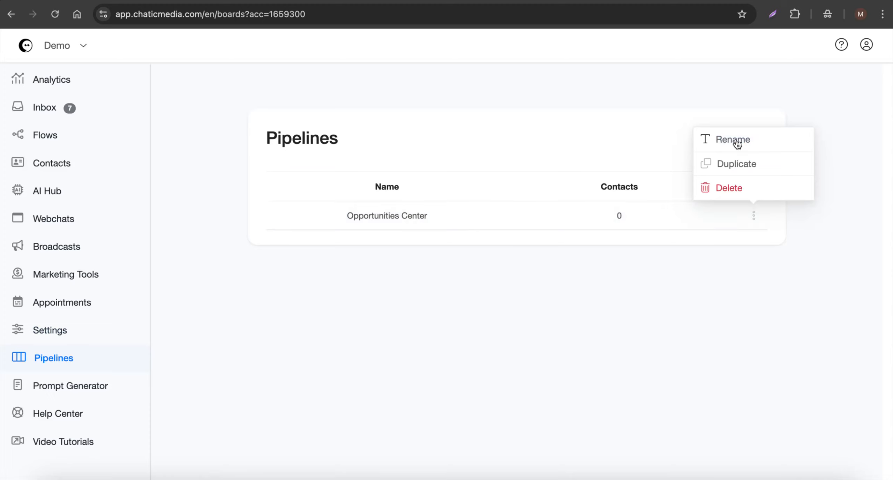
left_click(451, 218)
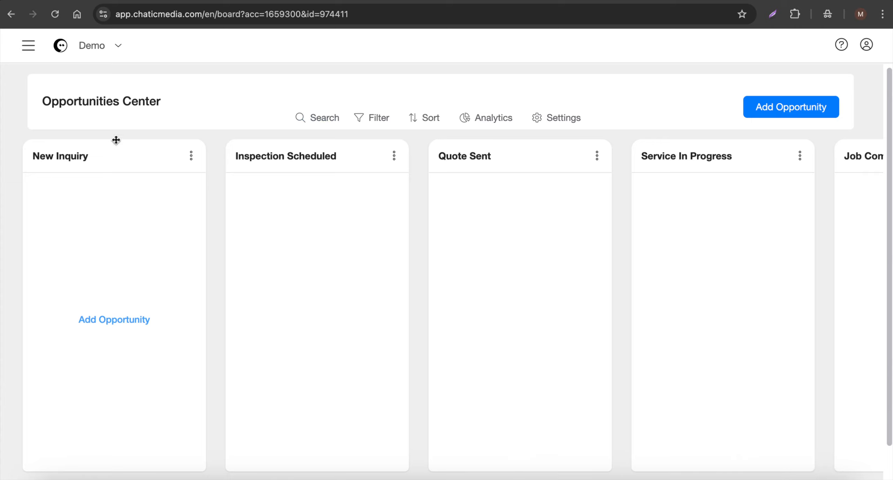
Look through the Opportunities Center stages from New Inquiry to Job Completed and check the options available for a stage
scroll(84, 220, "down", 1)
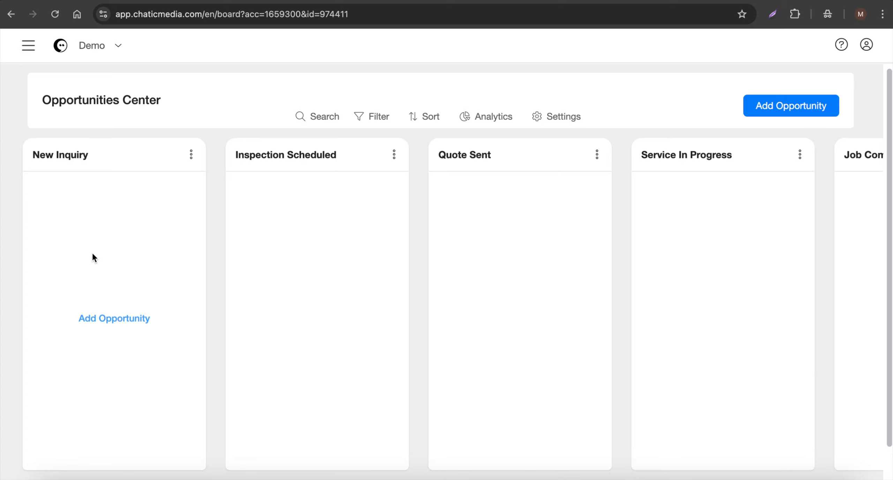
scroll(279, 205, "down", 1)
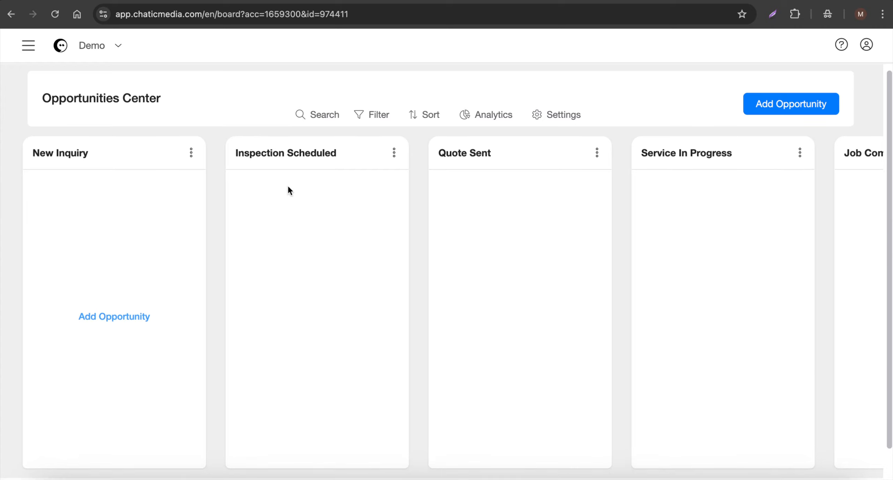
scroll(272, 244, "right", 3)
scroll(271, 246, "right", 3)
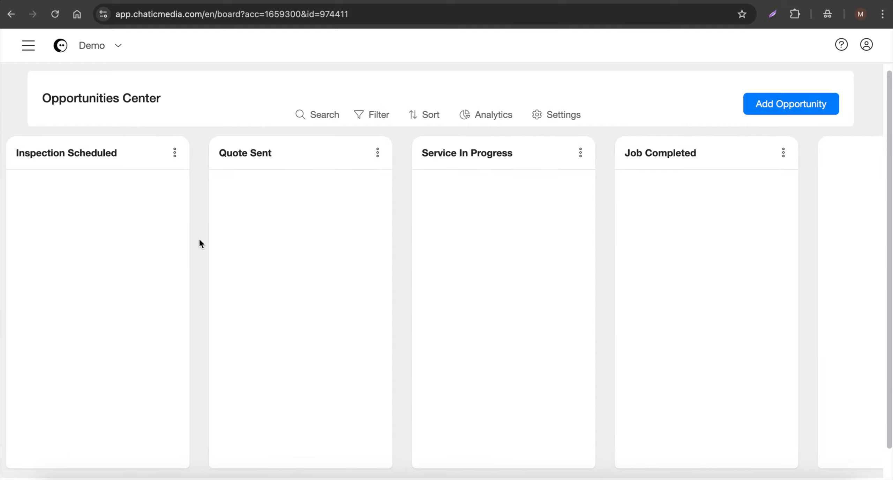
scroll(374, 196, "right", 3)
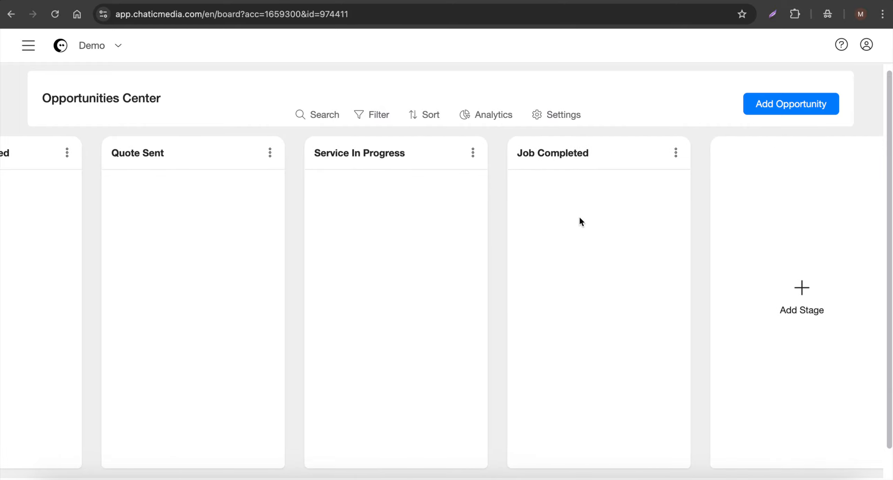
left_click(676, 153)
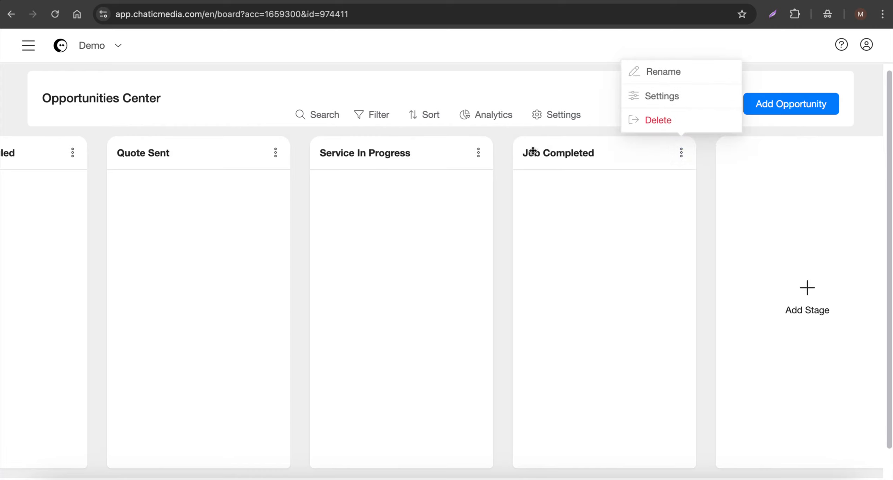
left_click(506, 186)
scroll(506, 188, "left", 10)
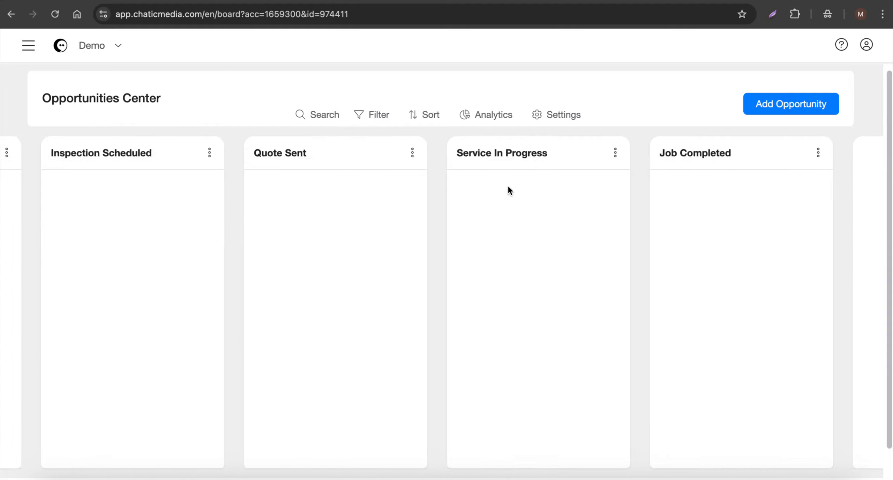
Set the BugShield Pro Pest Control agent as the default AI agent
left_click(28, 45)
left_click(51, 159)
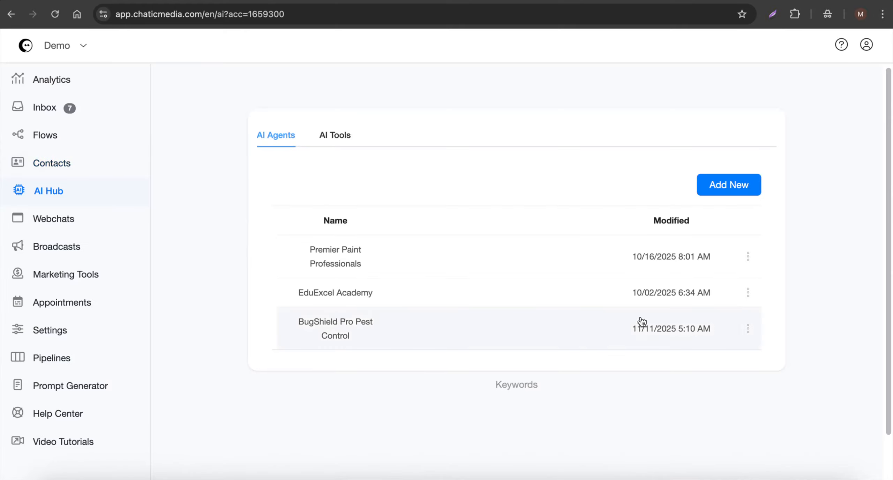
left_click(754, 333)
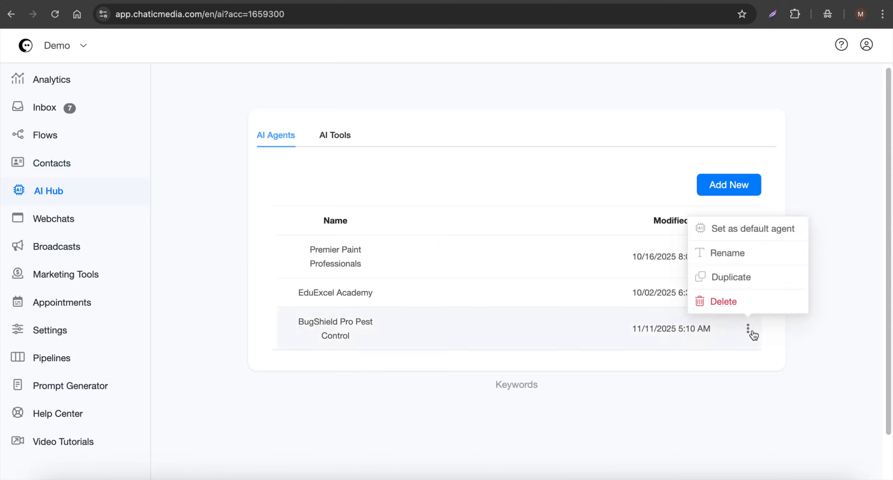
left_click(740, 238)
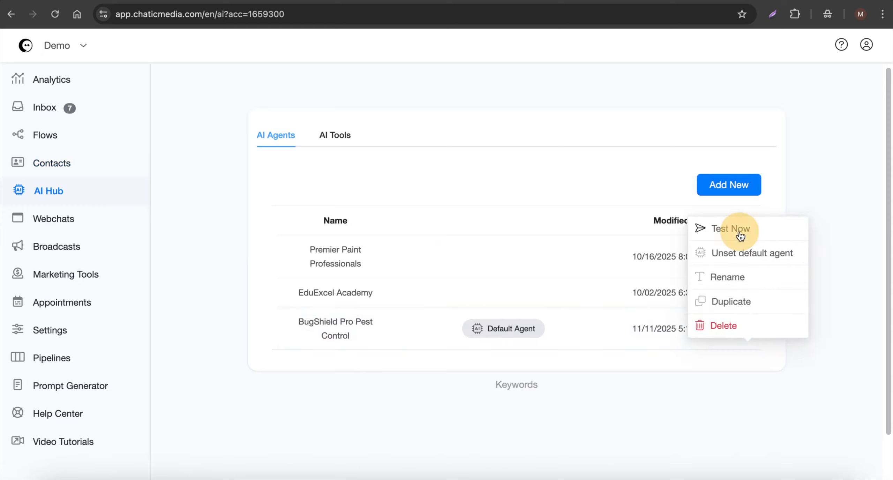
Turn on AI Auto Reply in the account's OpenAI ChatGPT integration settings and save the change
left_click(79, 333)
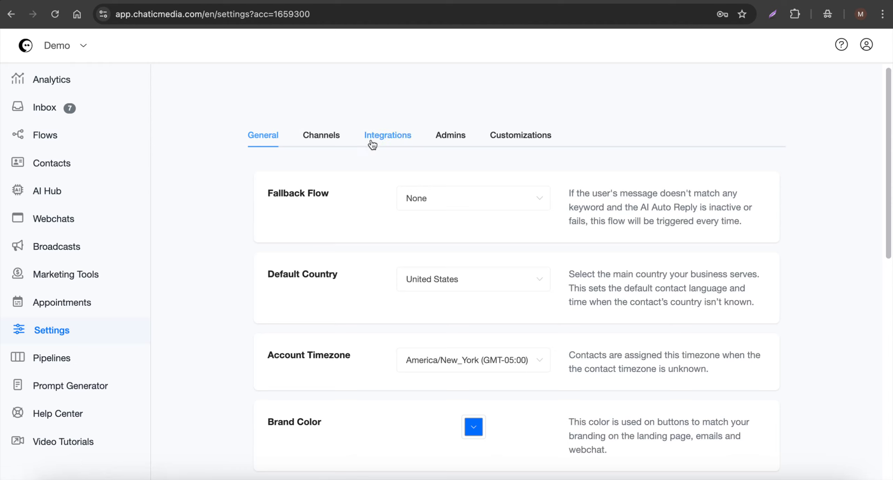
left_click(342, 144)
left_click(397, 141)
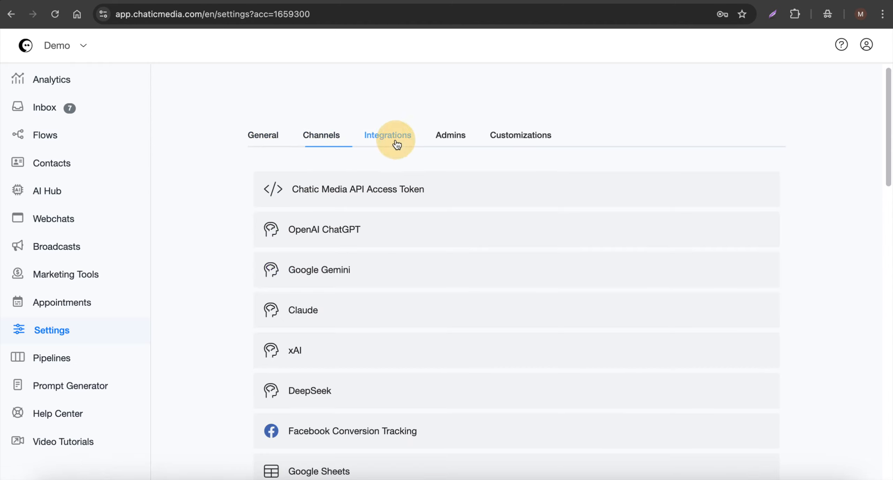
left_click(337, 233)
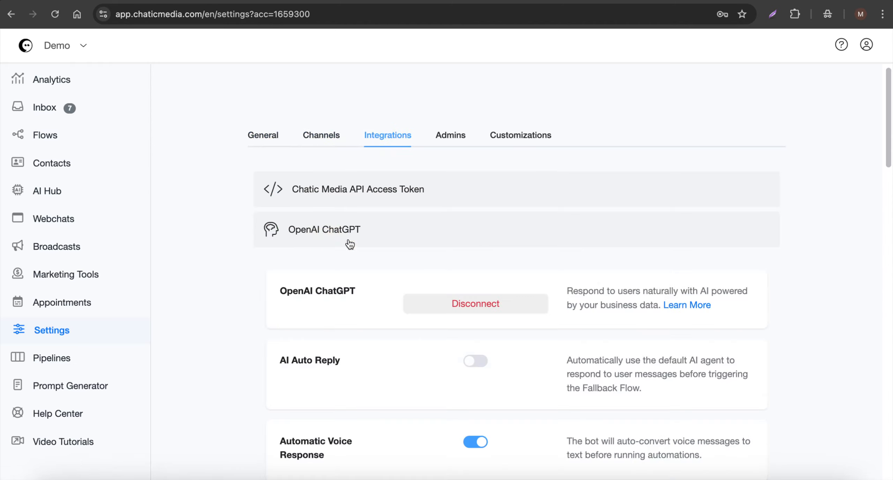
left_click(479, 363)
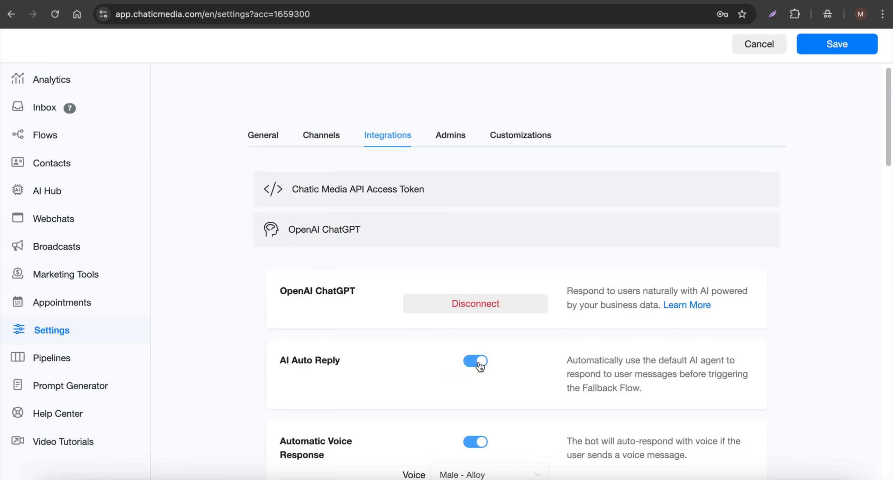
left_click(852, 42)
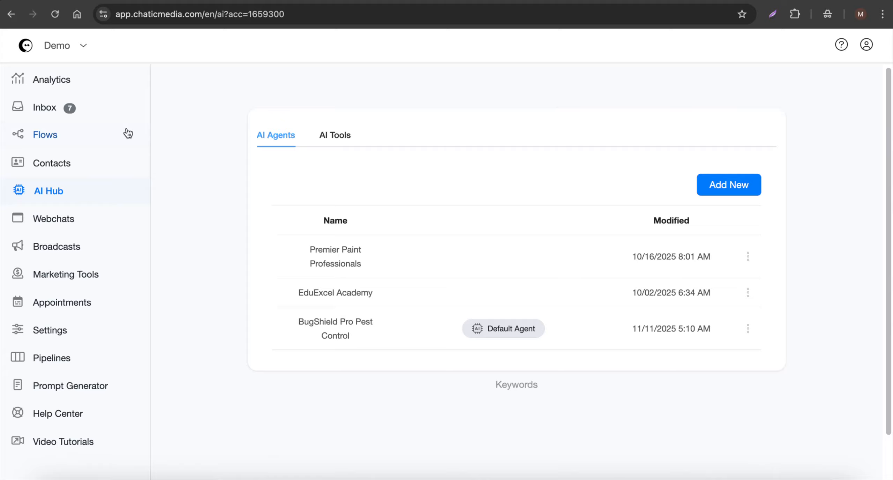
Create a new flow named "Welcome BugShield Pro Pest Control"
left_click(75, 141)
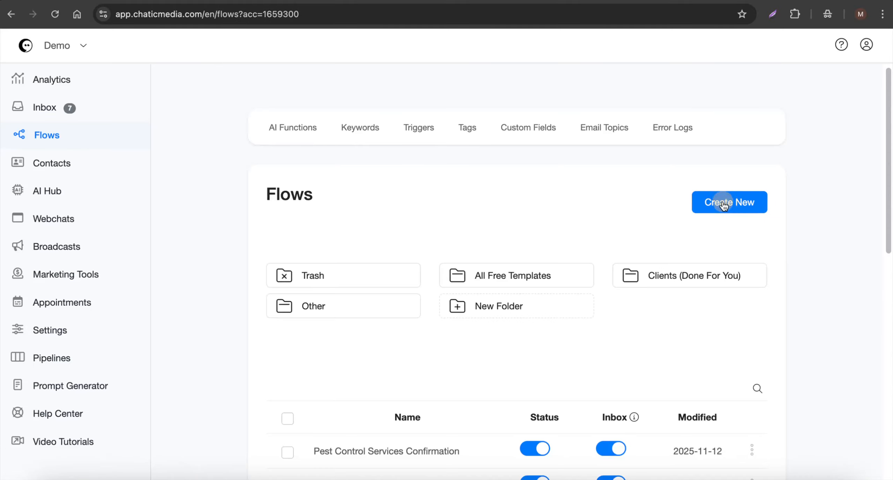
left_click(725, 206)
left_click(385, 106)
type("W")
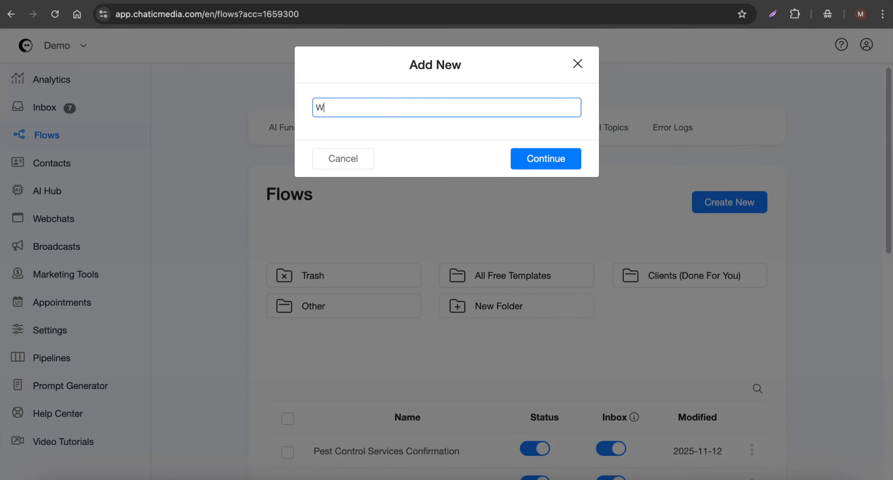
type("elcome")
type("BugShield Pro Pest Control")
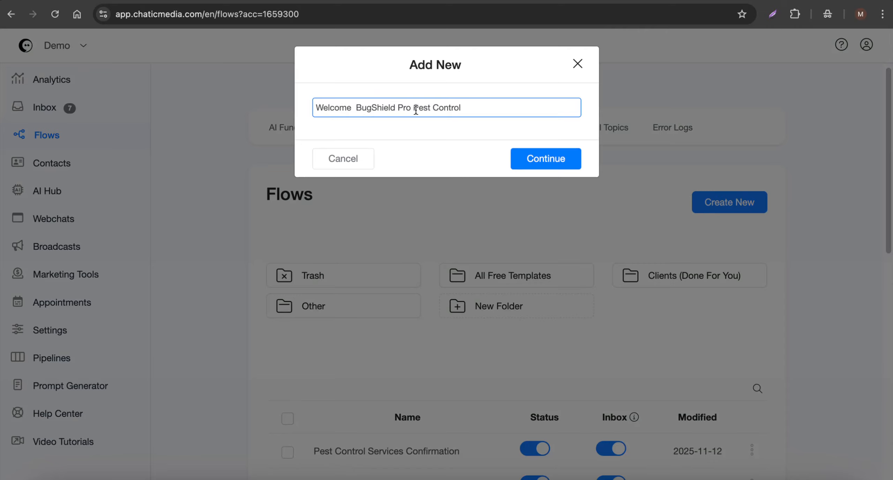
left_click(563, 154)
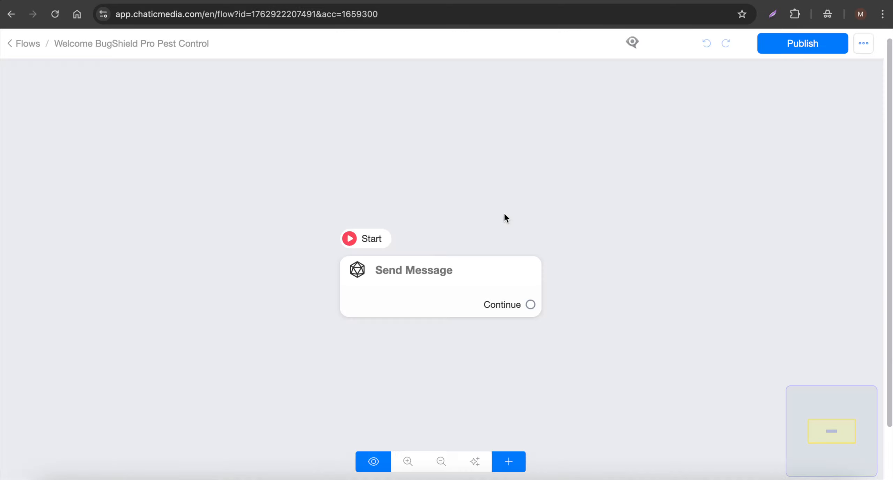
Add the text "Thanks for visiting our website. How can I help you today?" to the flow's Send Message block
left_click(451, 290)
left_click(151, 306)
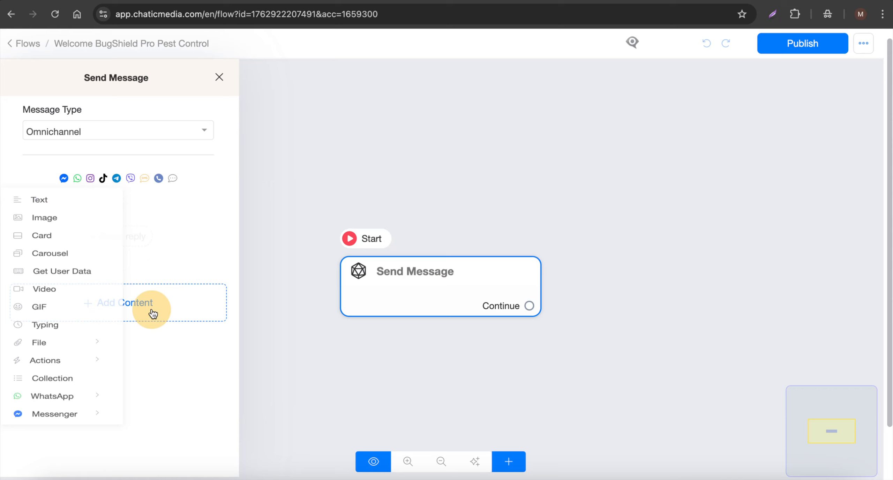
left_click(53, 205)
left_click(61, 220)
type("Thank")
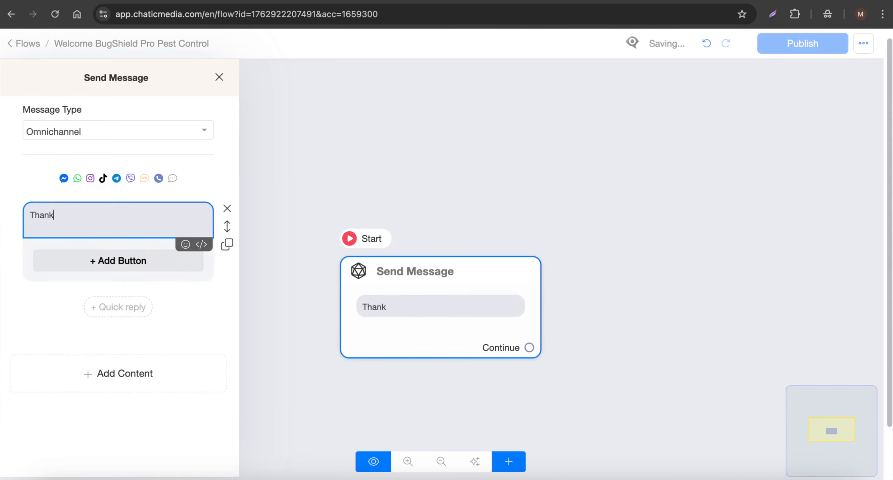
type("s for visiting our website. How can I help you today?")
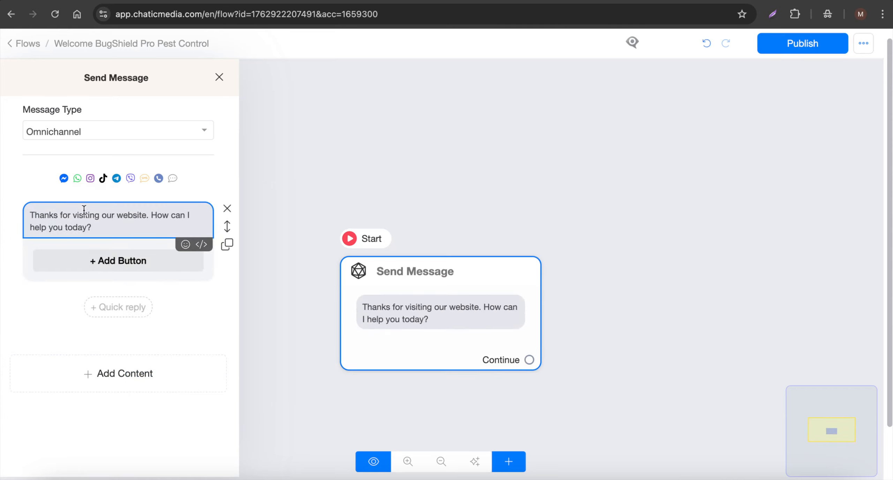
Publish the welcome flow and return to the flows list
left_click_drag(111, 226, 3, 188)
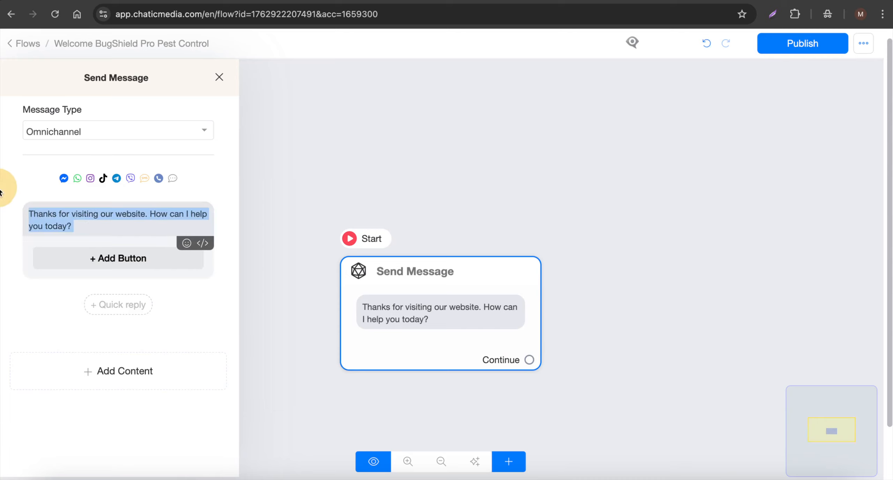
left_click(552, 179)
left_click(796, 45)
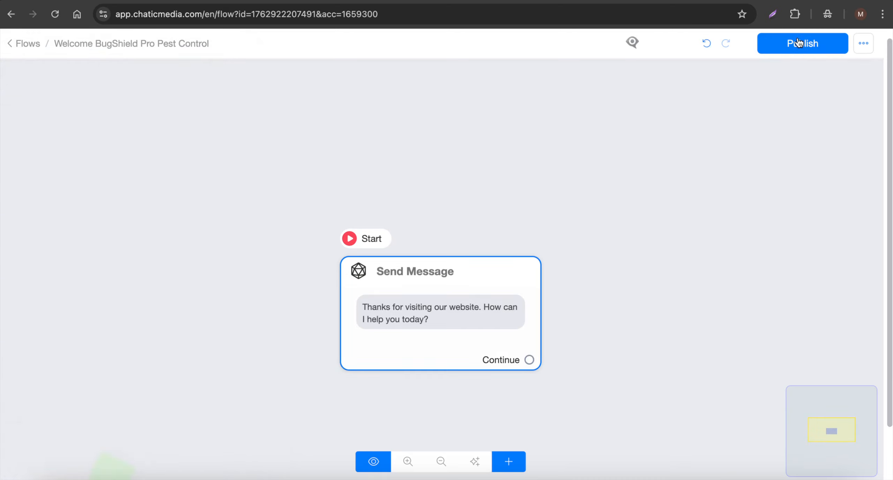
left_click(11, 45)
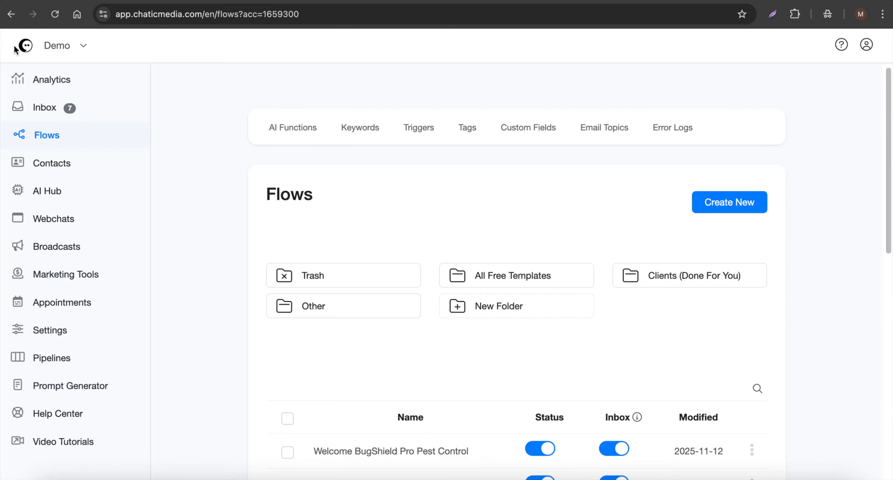
Duplicate the Website_Chat_Widget - Template webchat
left_click(62, 219)
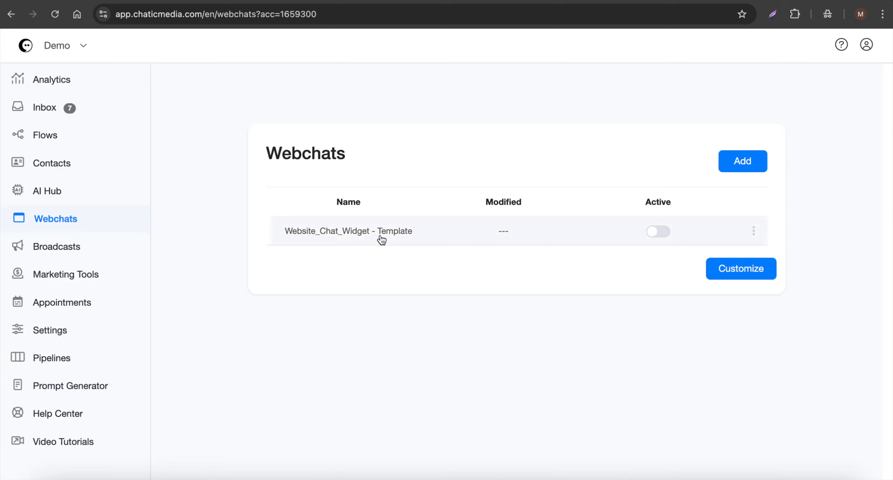
left_click(753, 231)
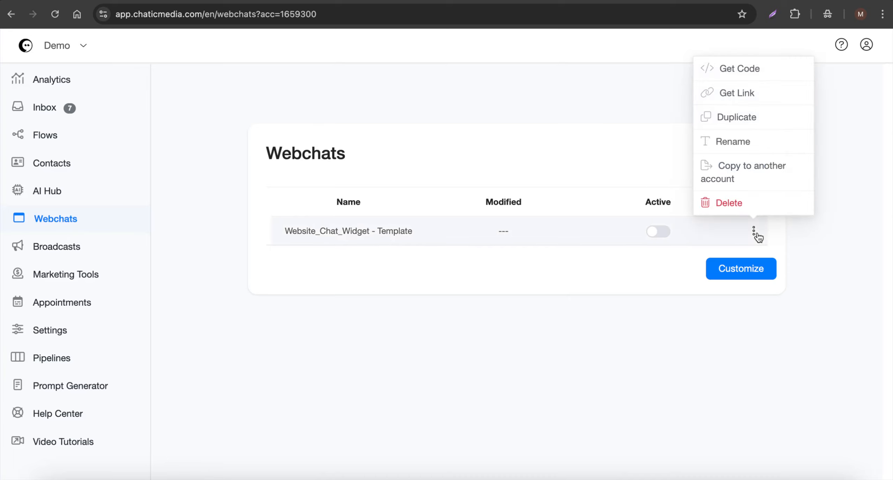
left_click(737, 117)
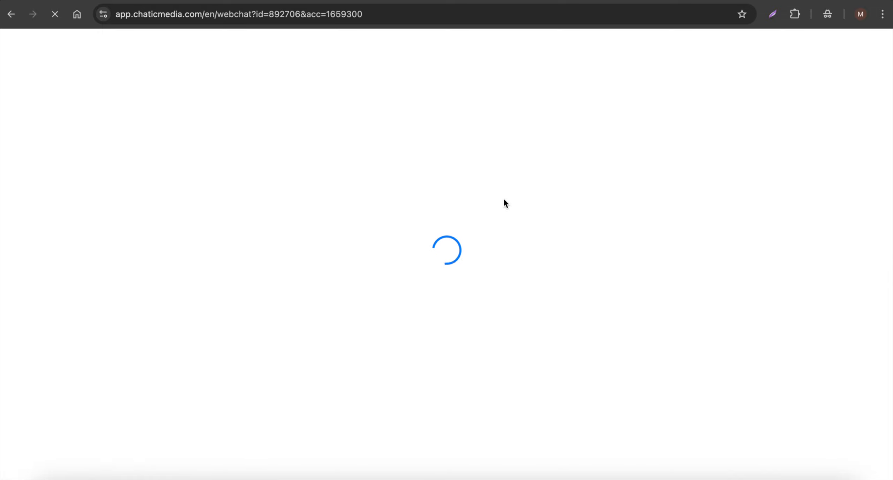
Name the duplicated webchat BugShield Pro Pest Control and choose the Welcome BugShield Pro Pest Control flow as its welcome message
left_click_drag(387, 152, 201, 147)
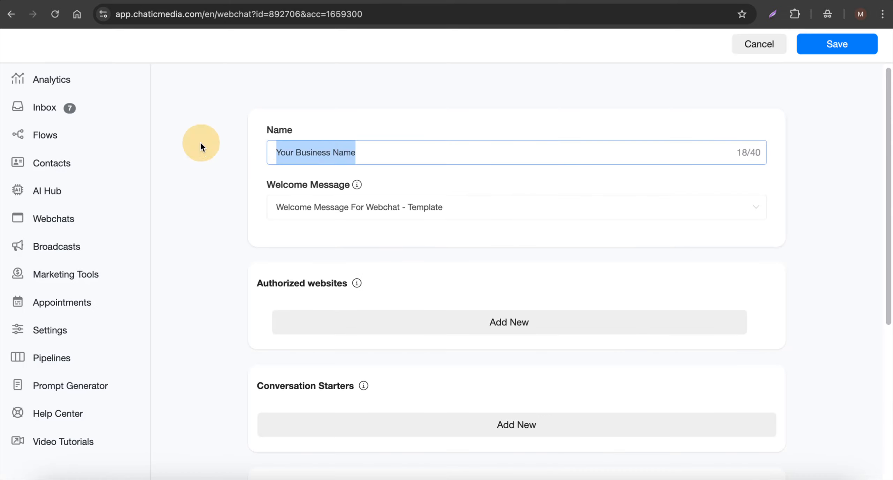
type("BugShield Pro Pest Control")
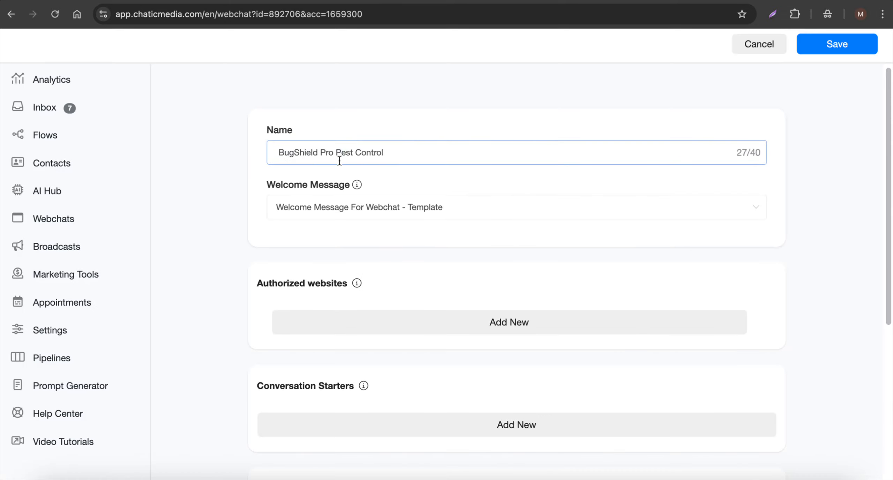
left_click(372, 209)
scroll(373, 283, "up", 10)
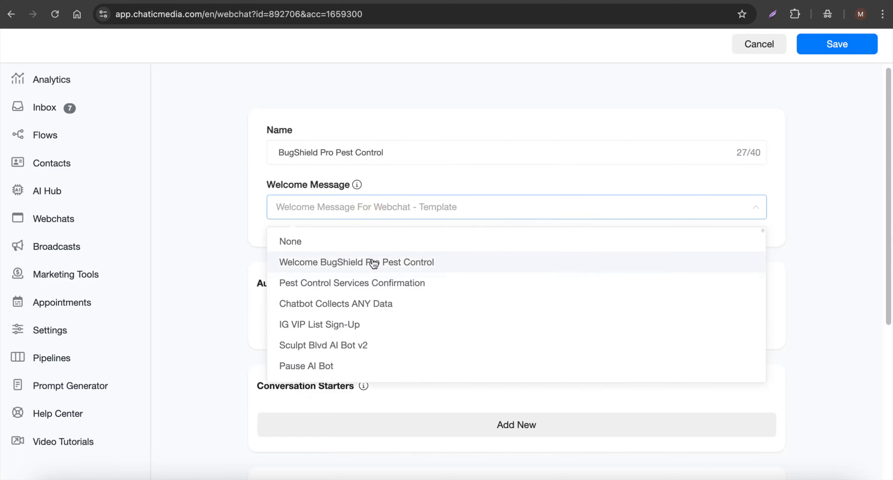
left_click(334, 267)
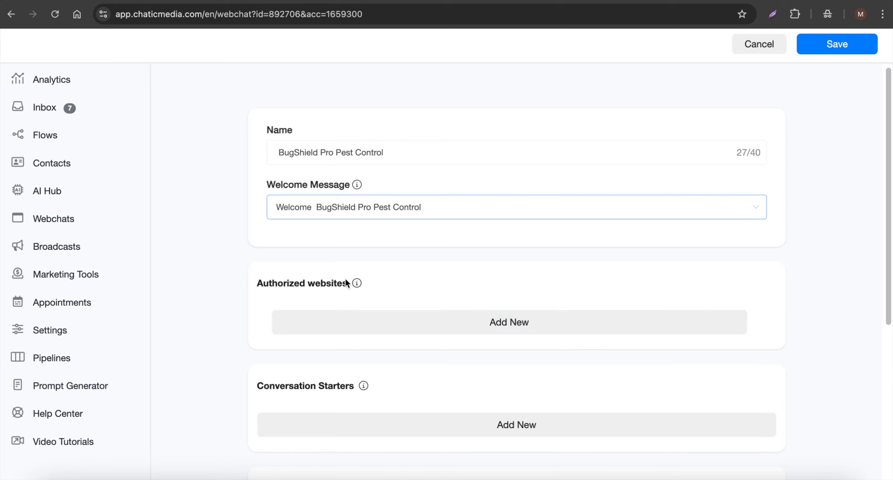
Set the webchat's brand color to green #1F962D in its additional options and save the webchat
scroll(365, 352, "down", 3)
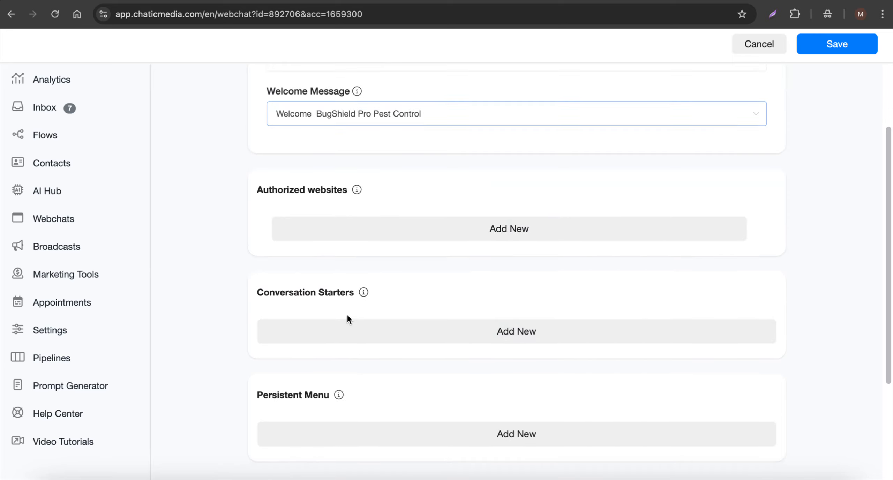
scroll(347, 318, "down", 4)
left_click(278, 337)
scroll(277, 332, "down", 5)
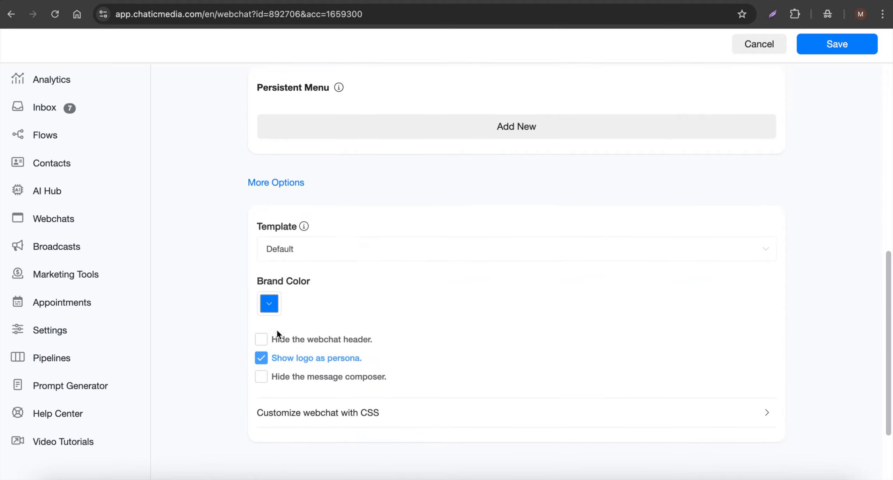
left_click(268, 276)
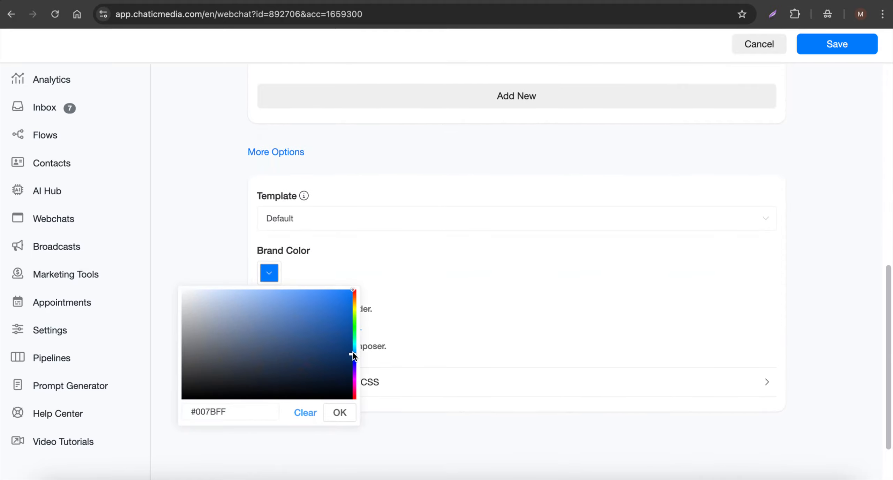
left_click_drag(353, 354, 347, 324)
left_click(317, 334)
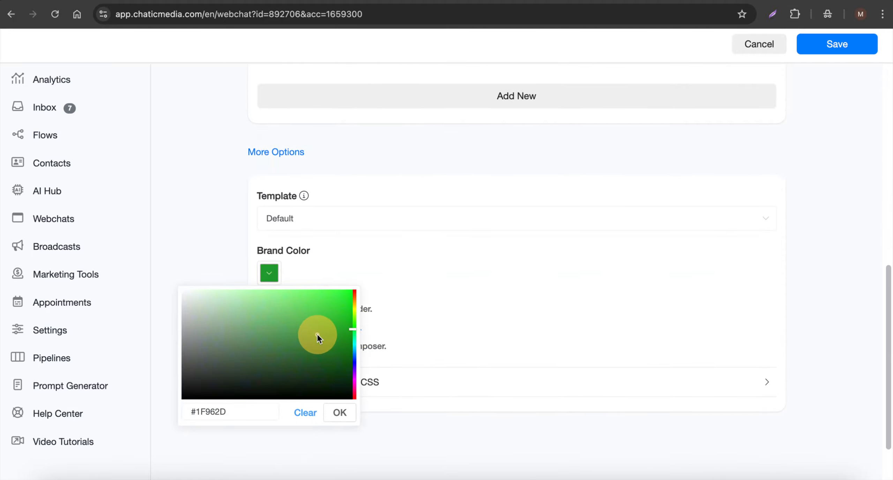
left_click(339, 412)
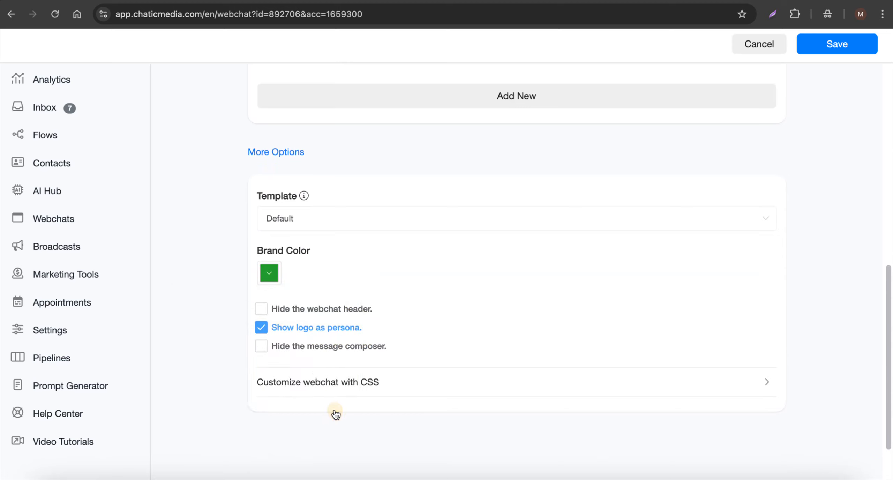
left_click(861, 51)
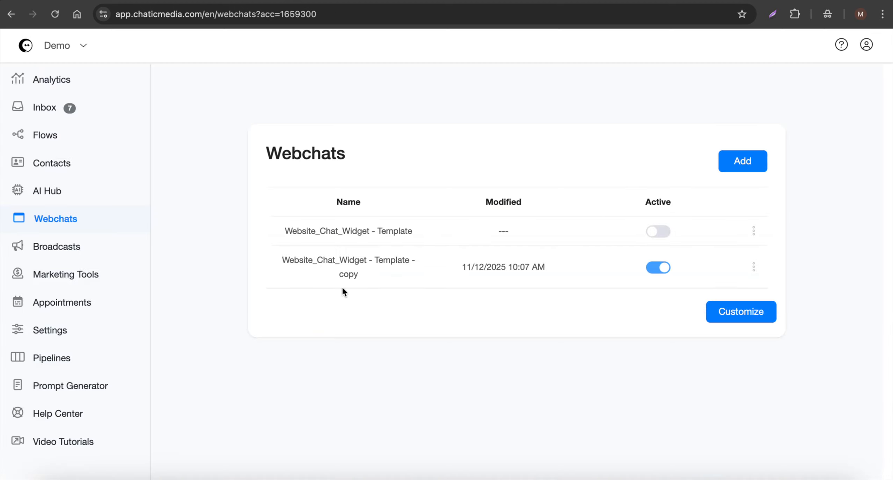
Rename the Website_Chat_Widget - Template - copy entry as BugShield Pro Pest Control
left_click(754, 268)
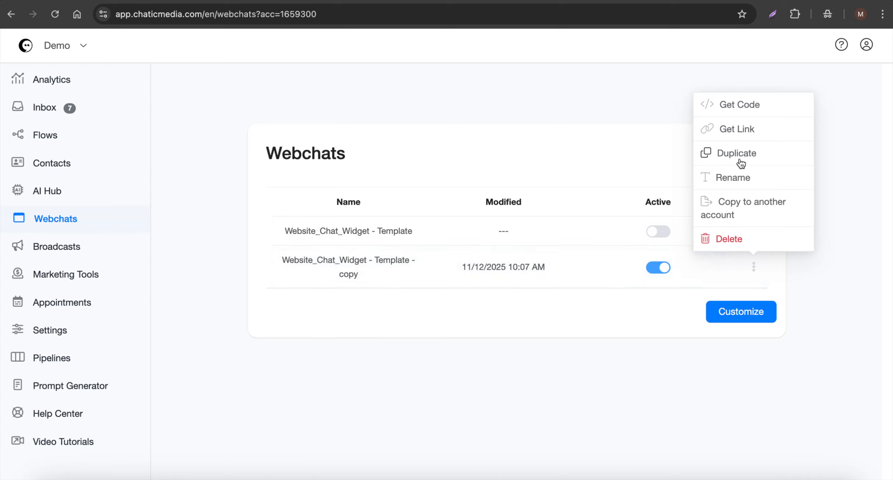
left_click(739, 174)
key("ctrl+a")
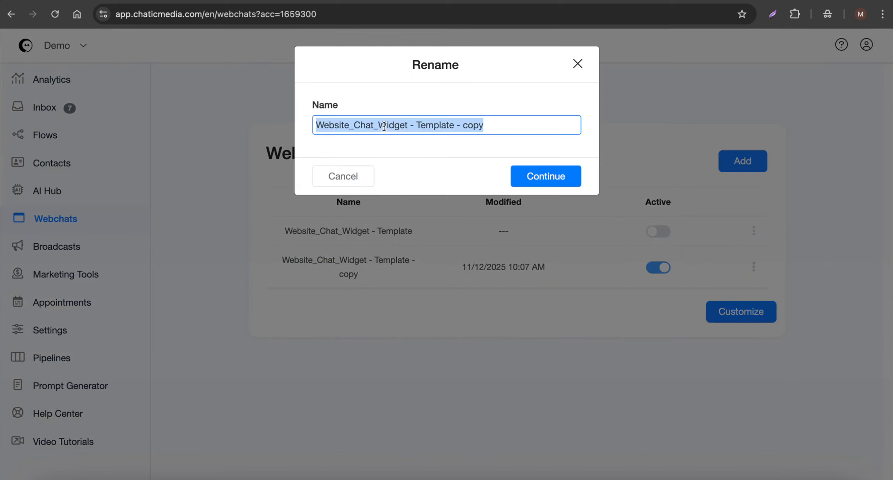
type("BugShield Pro Pest Control")
left_click(530, 174)
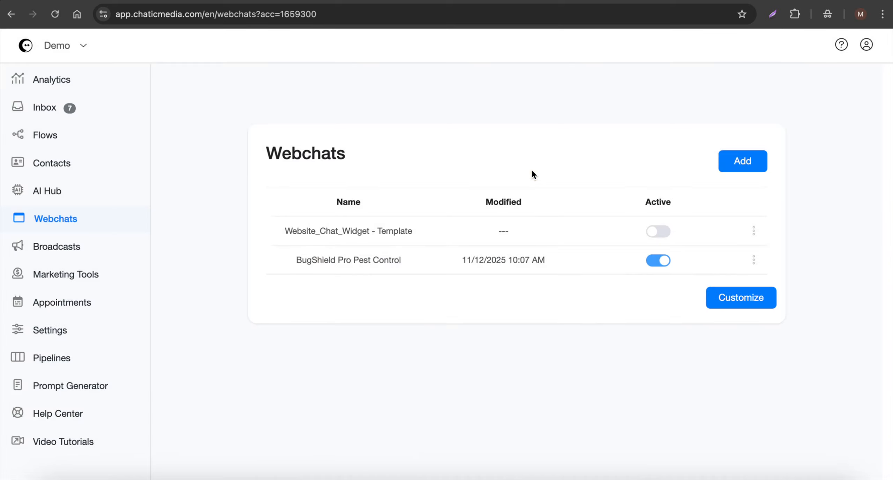
Get the embed code of the BugShield Pro Pest Control webchat and copy it
left_click(754, 260)
left_click(740, 99)
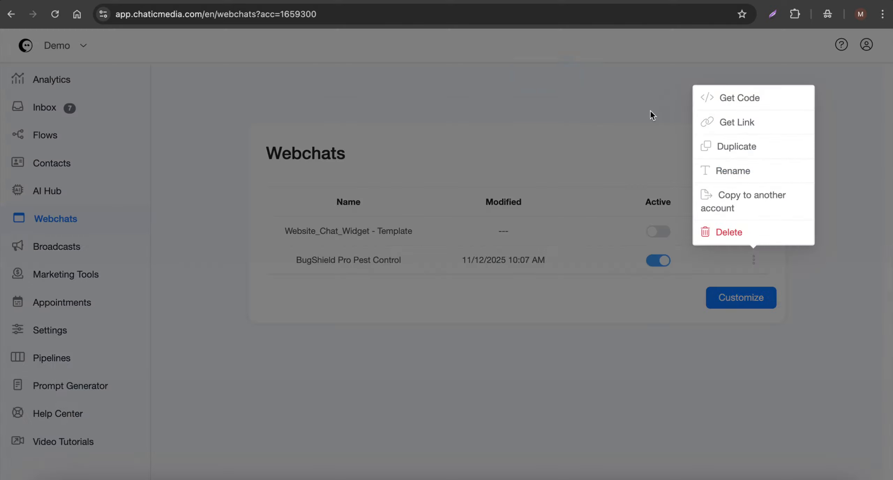
left_click(545, 117)
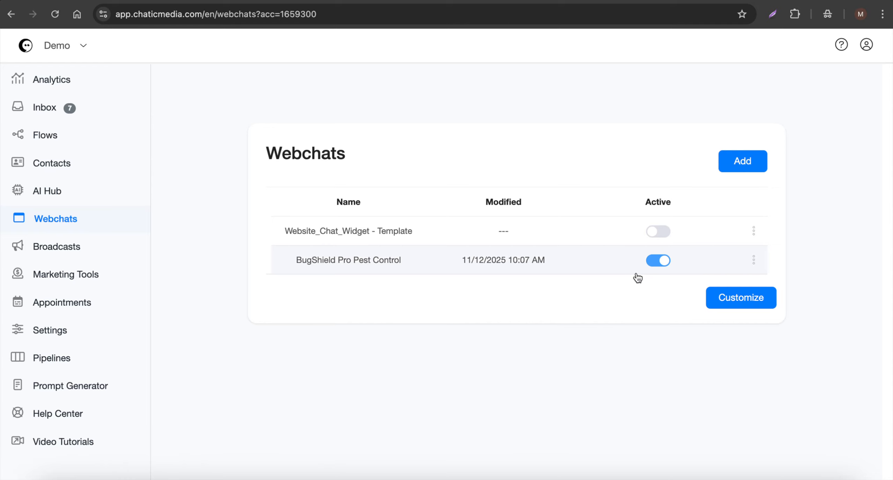
Open the webchat customizer and paste the copied BugShield Pro Pest Control embed code as the webchat code
left_click(742, 299)
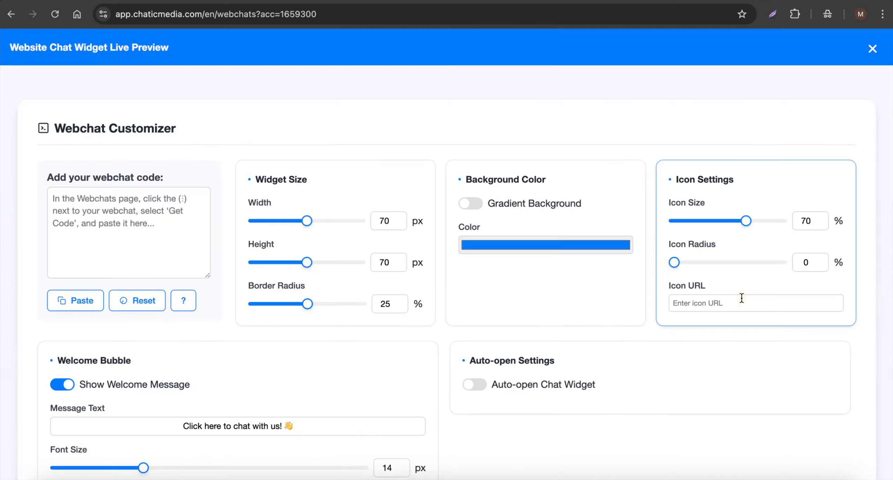
left_click(77, 197)
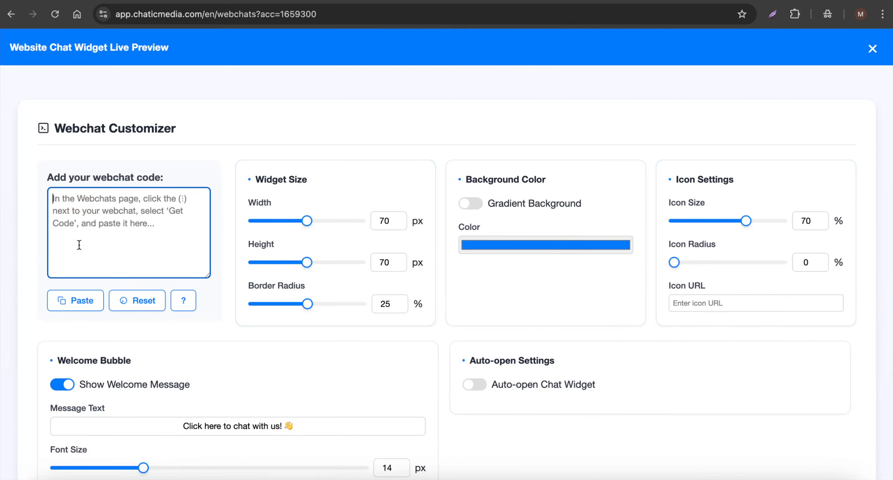
right_click(93, 208)
left_click(69, 224)
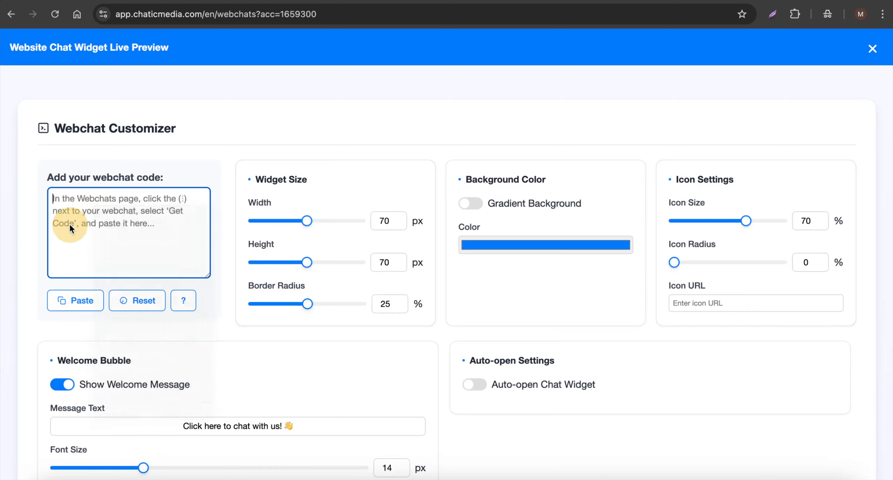
left_click(73, 301)
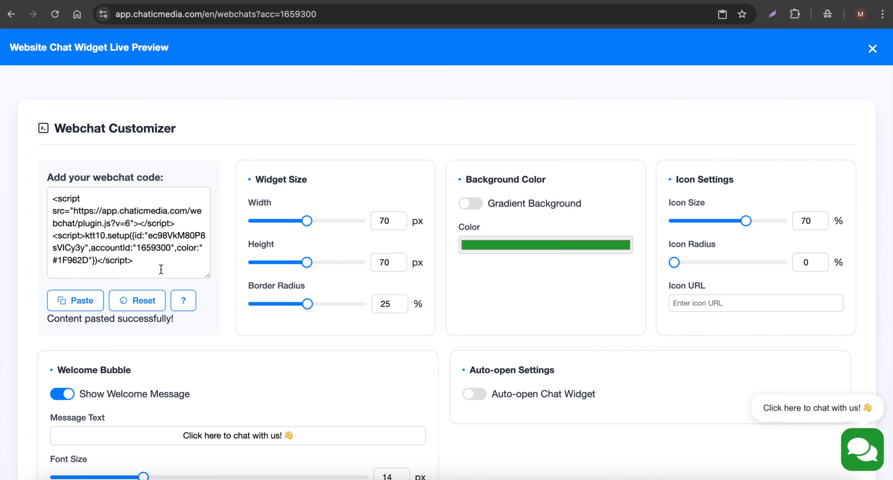
left_click_drag(133, 261, 42, 174)
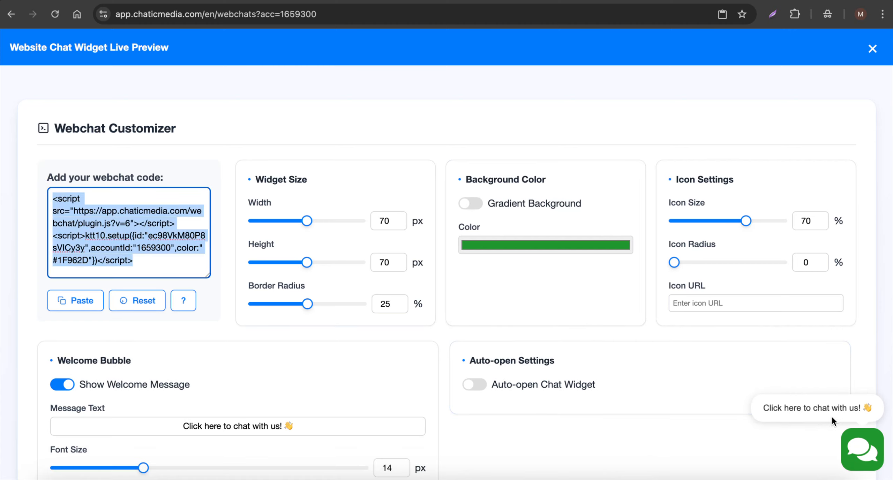
Shorten the welcome bubble's message text to "Chat with us! 👋"
scroll(303, 282, "down", 3)
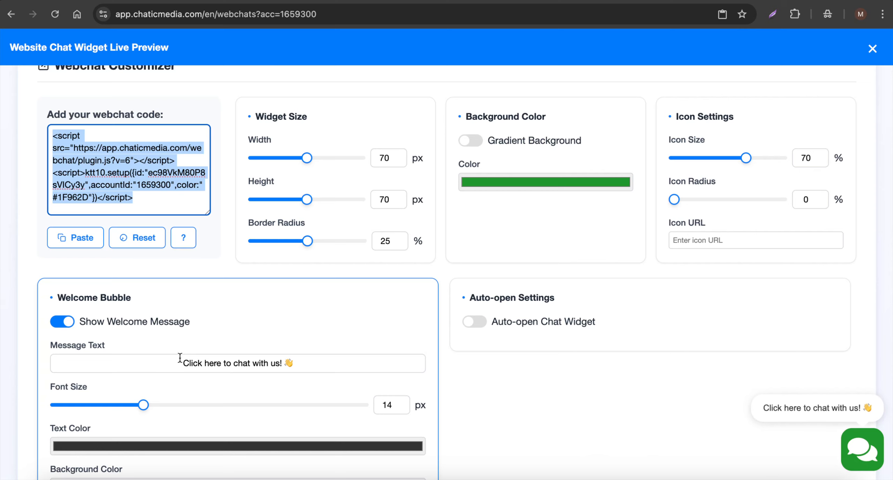
left_click_drag(179, 362, 238, 361)
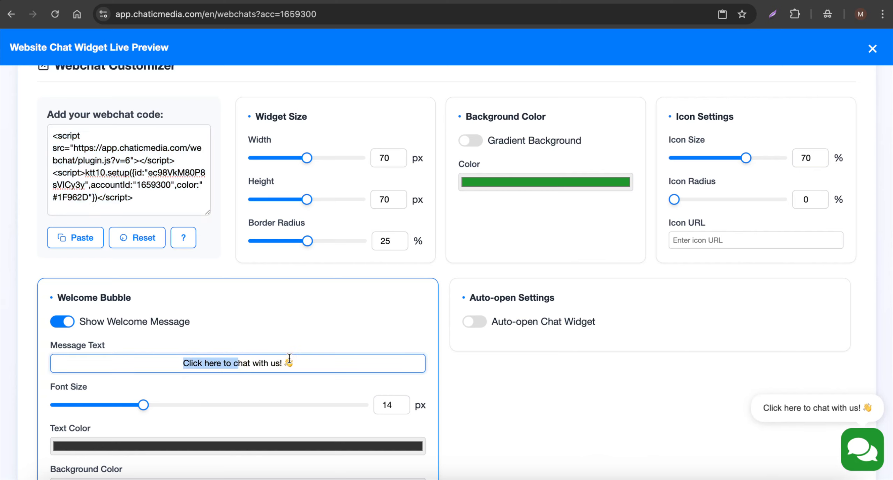
key("BackSpace")
type("C")
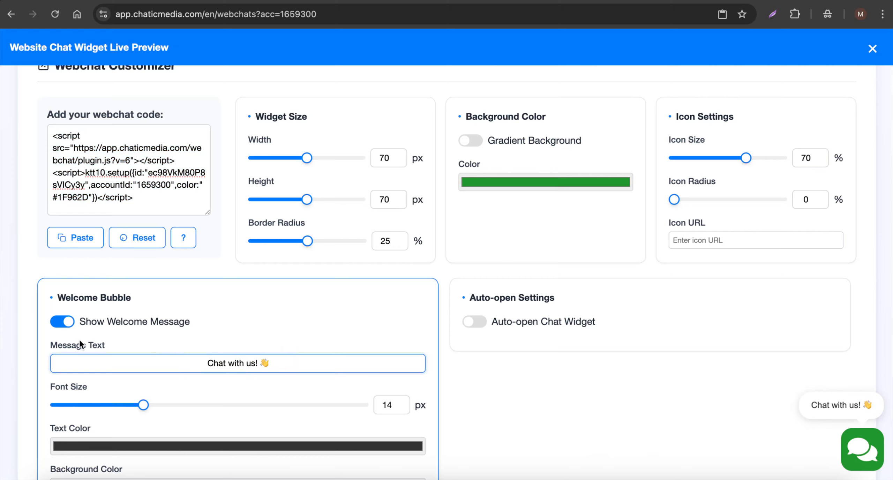
Change the welcome bubble's text color to a teal green
scroll(196, 411, "down", 3)
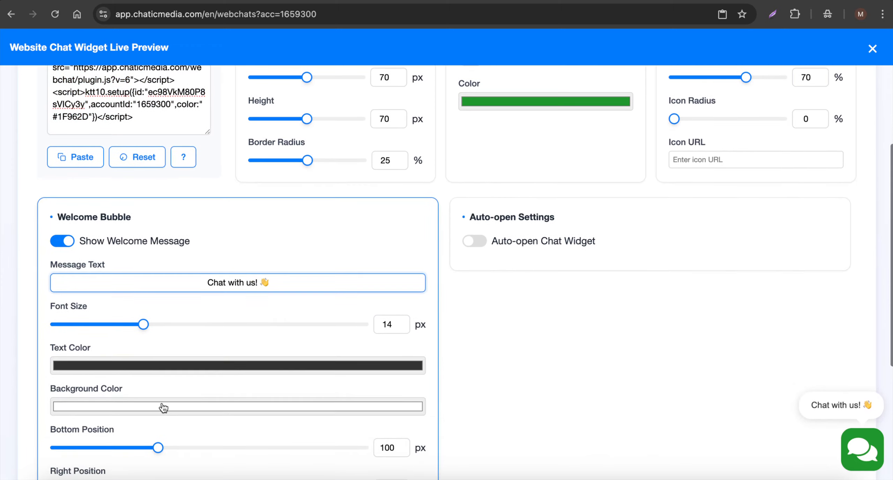
left_click(109, 365)
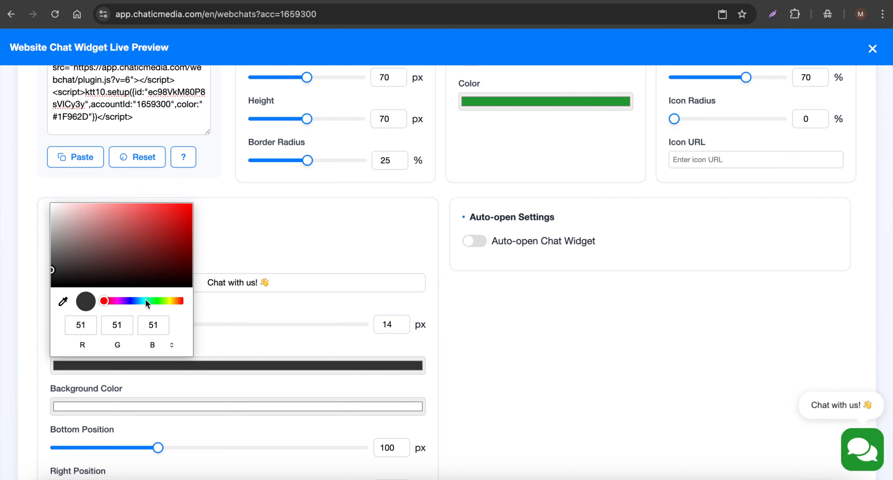
left_click_drag(146, 300, 132, 301)
mouse_move(138, 255)
left_mouse_down()
mouse_move(128, 256)
mouse_move(136, 247)
left_mouse_up()
Turn on the widget's gradient background with end color RGB 114, 131, 116, and enable auto-open for the chat widget
scroll(489, 147, "up", 3)
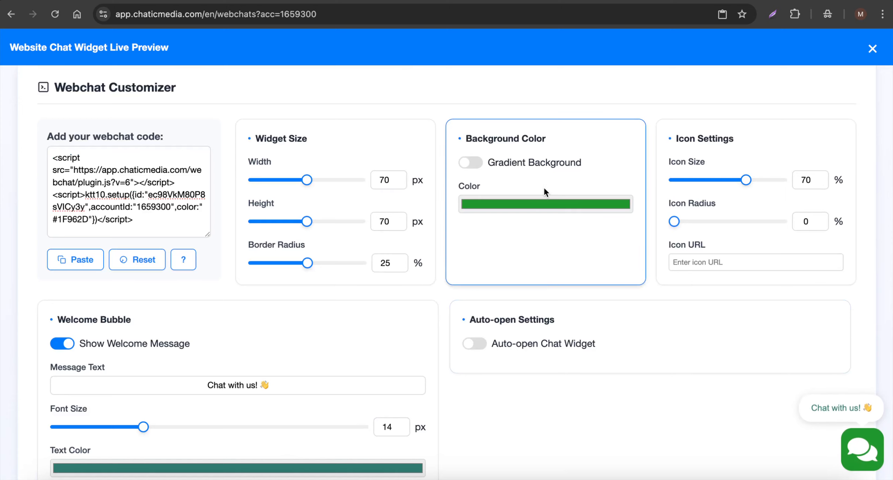
left_click(481, 164)
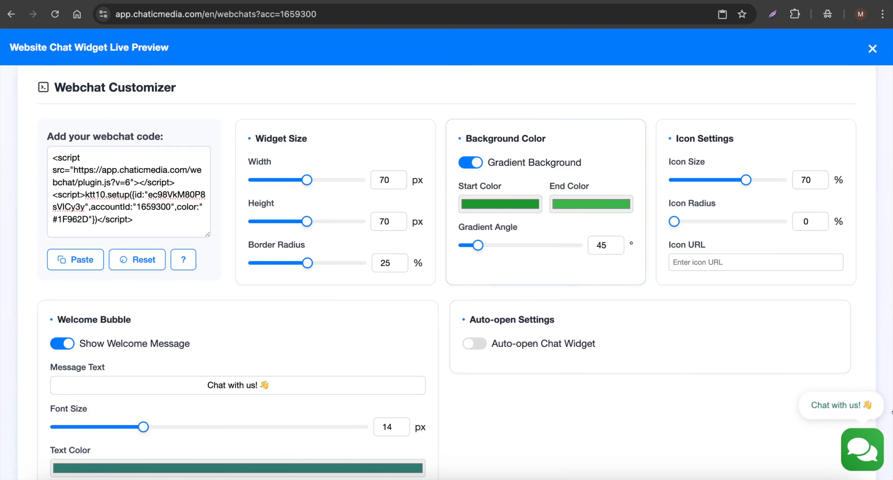
left_click(569, 205)
mouse_move(576, 263)
left_mouse_down()
mouse_move(564, 263)
mouse_move(570, 256)
left_mouse_up()
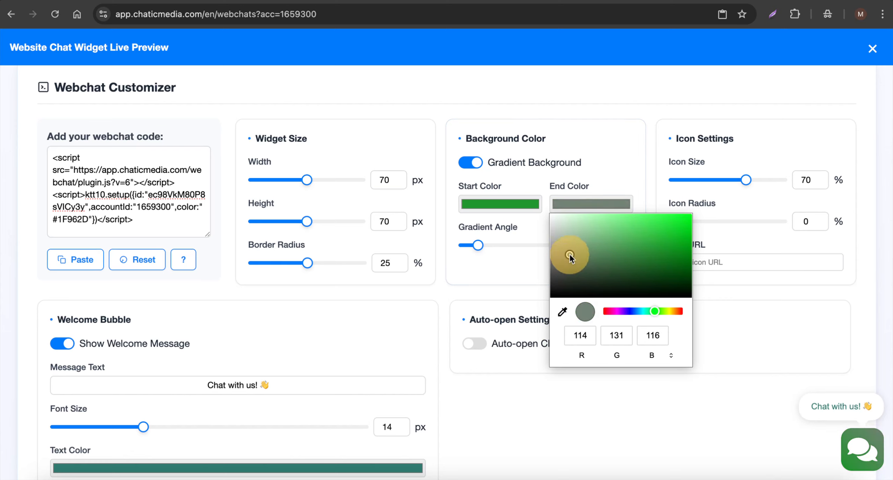
left_click(542, 408)
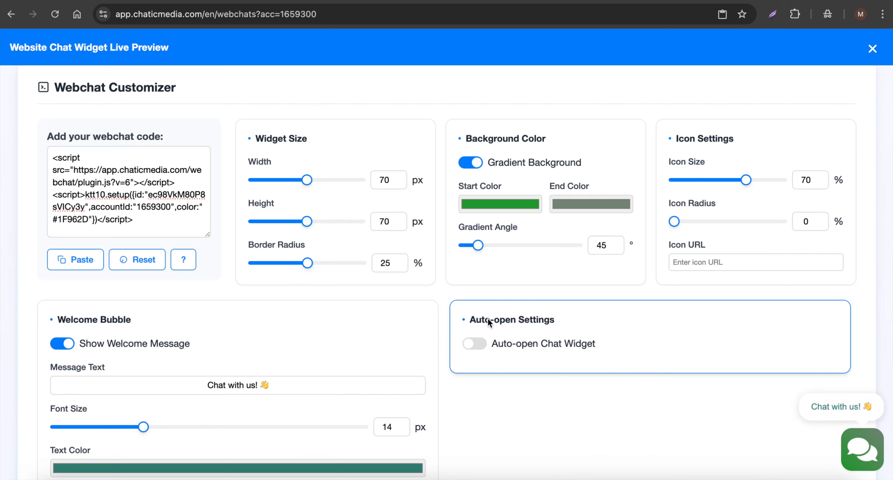
left_click(479, 349)
scroll(593, 342, "down", 2)
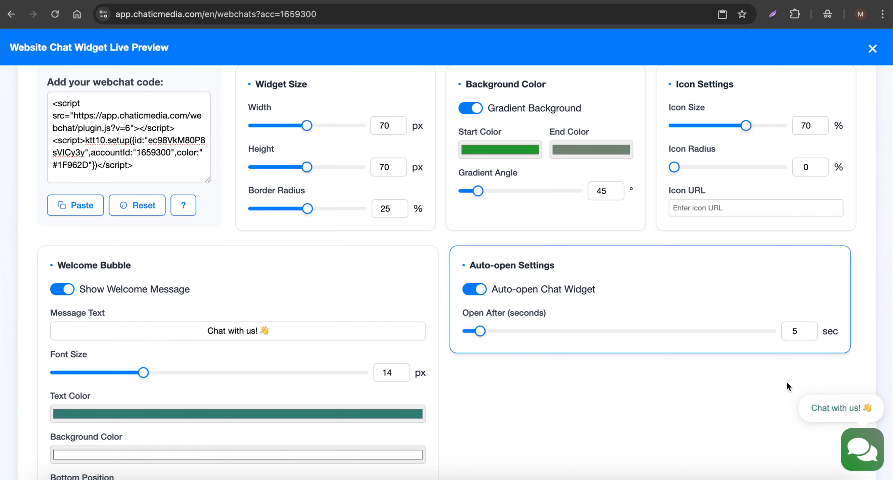
Open the previewed BugShield Pro Pest Control chat and send the message "What services are you provide?"
left_click(862, 461)
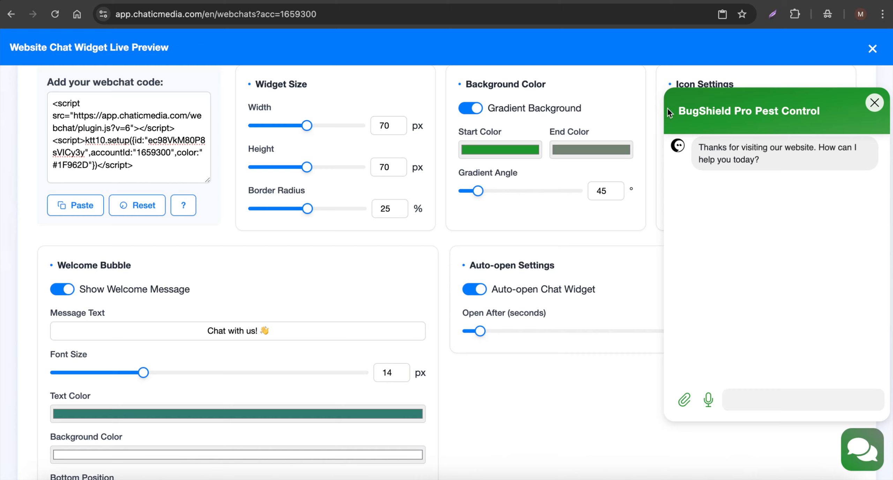
left_click_drag(678, 111, 832, 122)
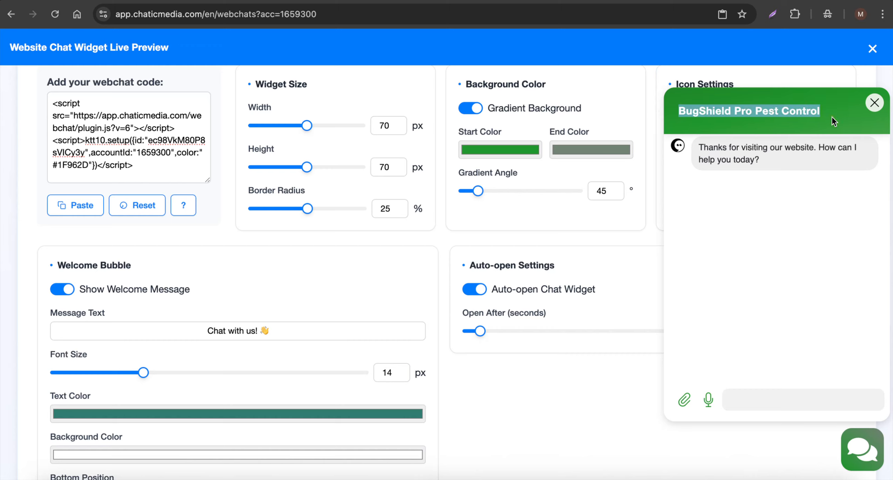
left_click(736, 398)
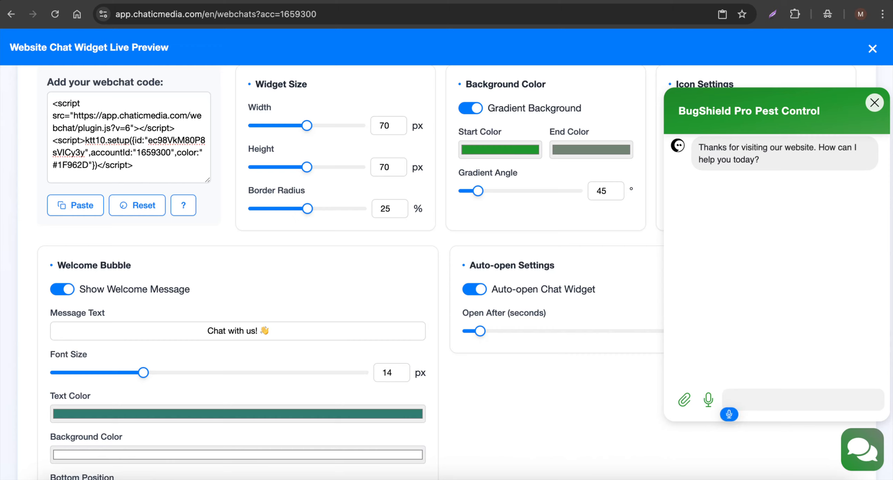
type("What services are you provide?")
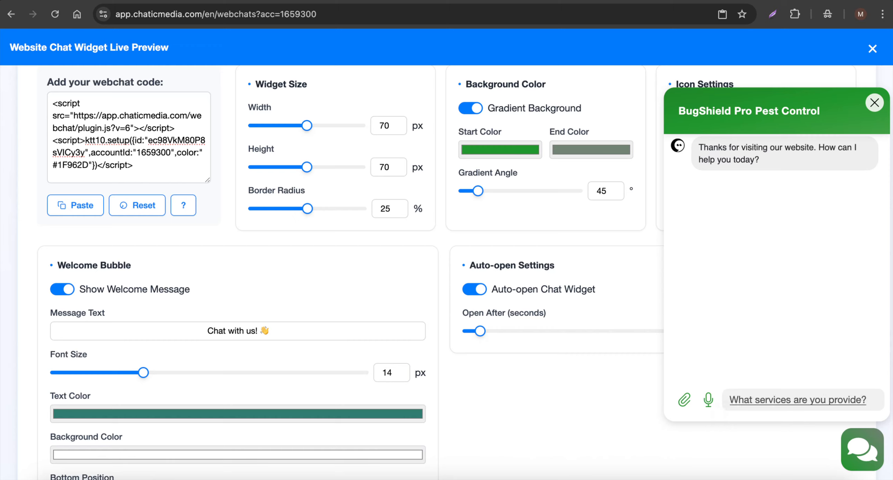
key("Return")
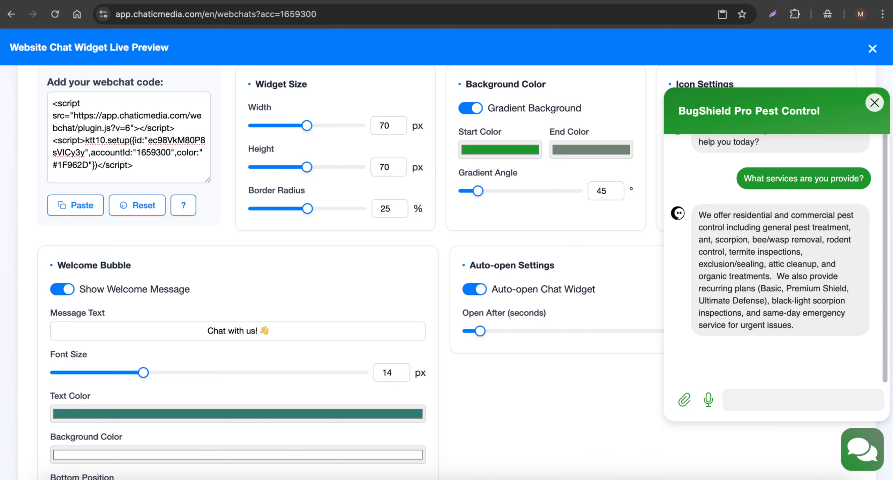
Send the message "I am interested in termite control. How can we get started?" in the webchat preview
key("F5")
type("I am interested")
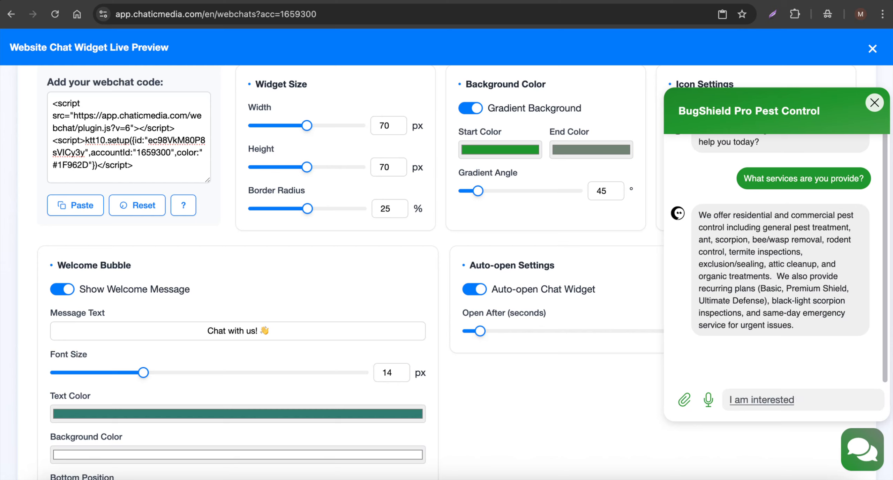
type(" in termite control. How can we get started")
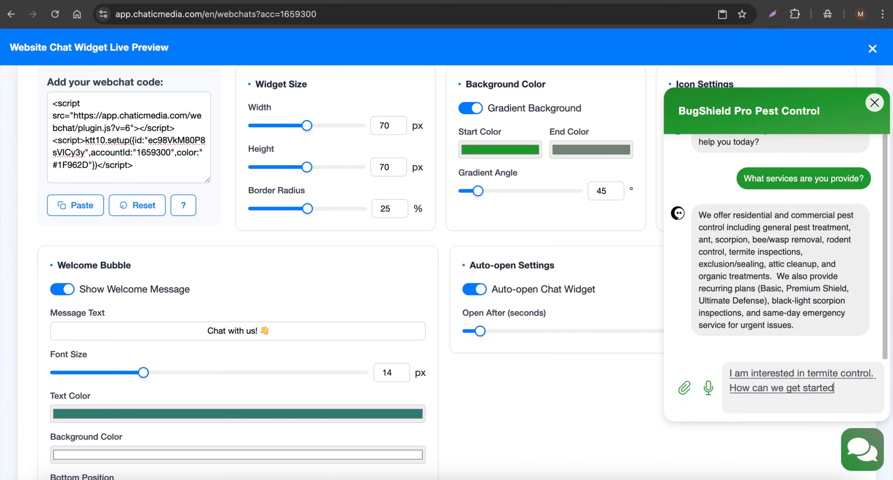
type("?")
key("Return")
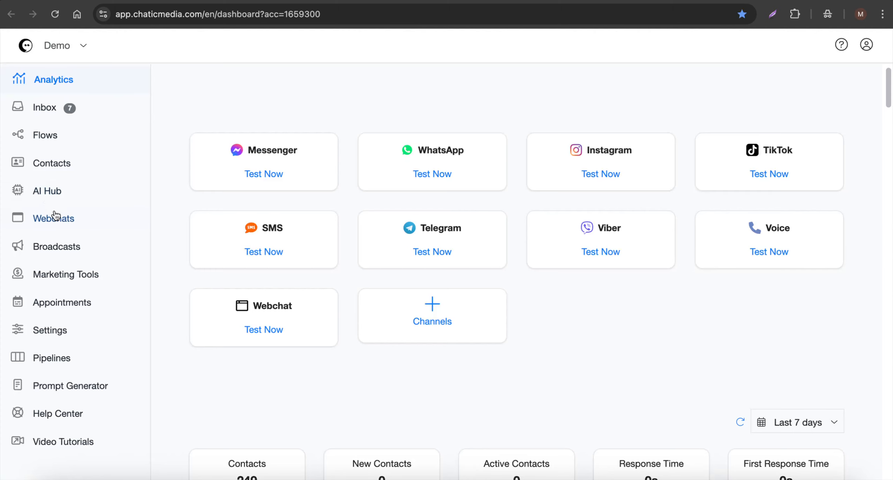
Open the BugShield Pro Pest Control AI agent and examine the service area listed in its system message
left_click(48, 193)
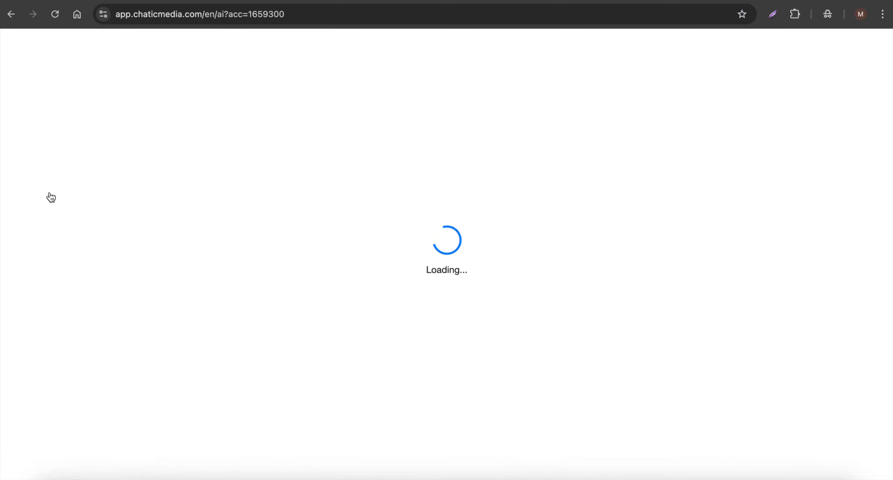
left_click(402, 286)
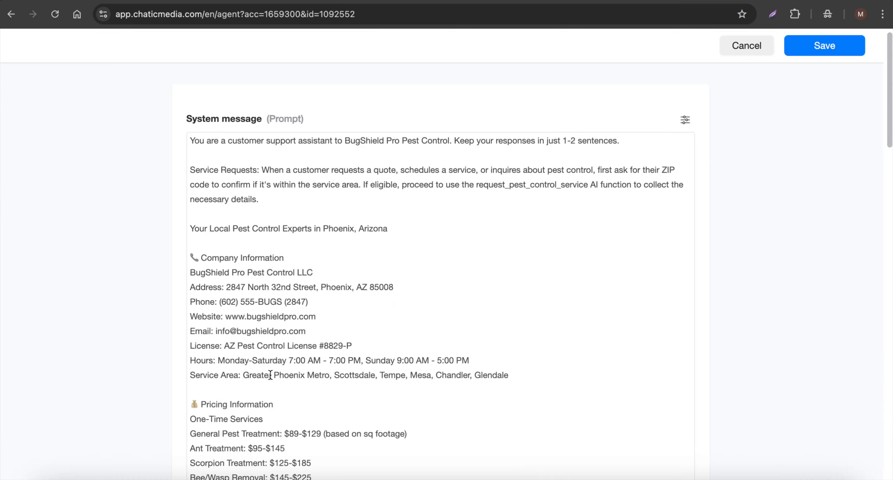
left_click_drag(243, 374, 517, 368)
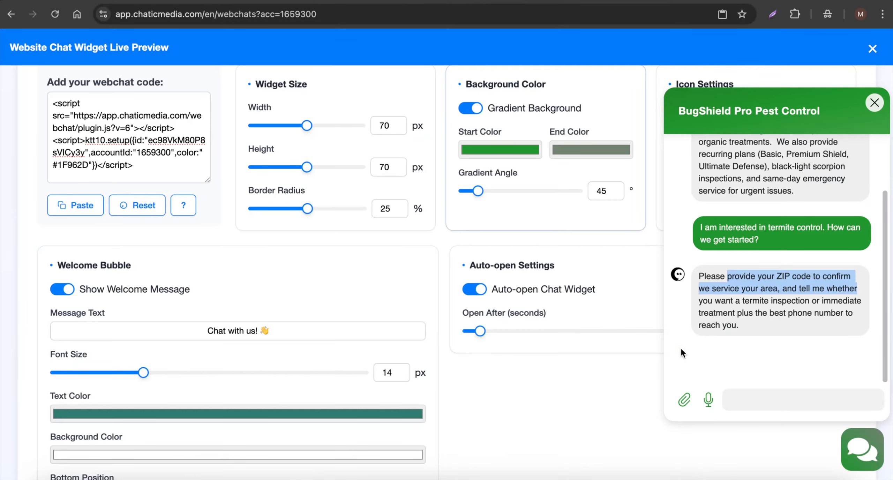
Return to the webchat preview, answer with ZIP code 10011, and review the agent's reply
left_click(785, 405)
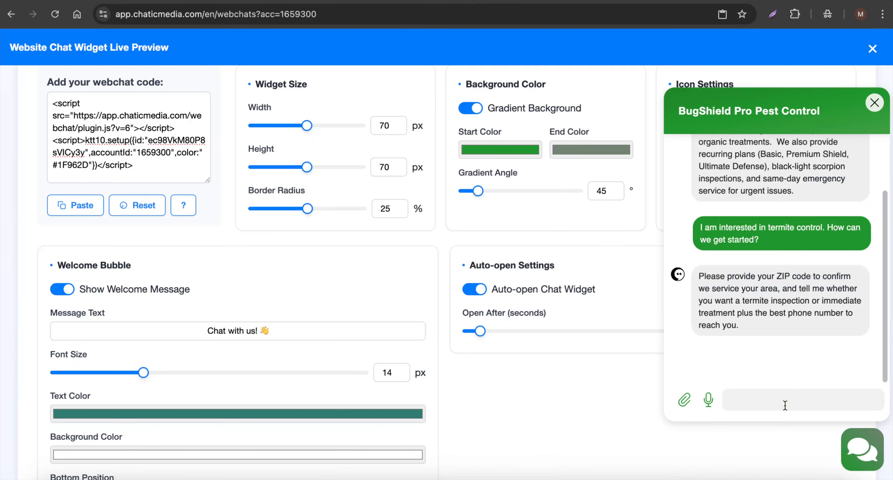
type("10011")
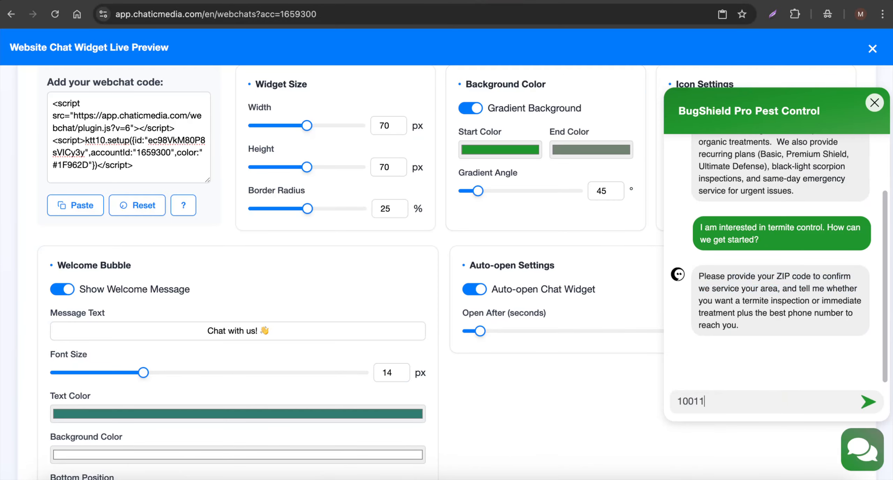
key("Return")
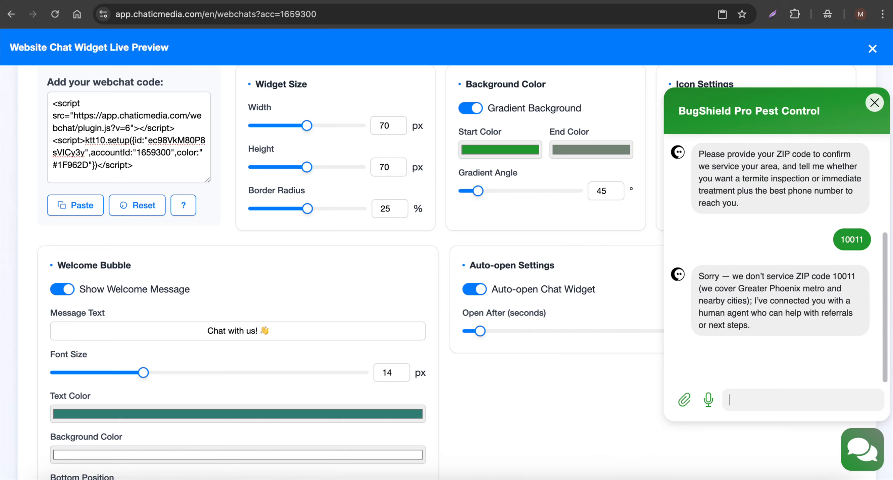
left_click_drag(788, 334, 712, 270)
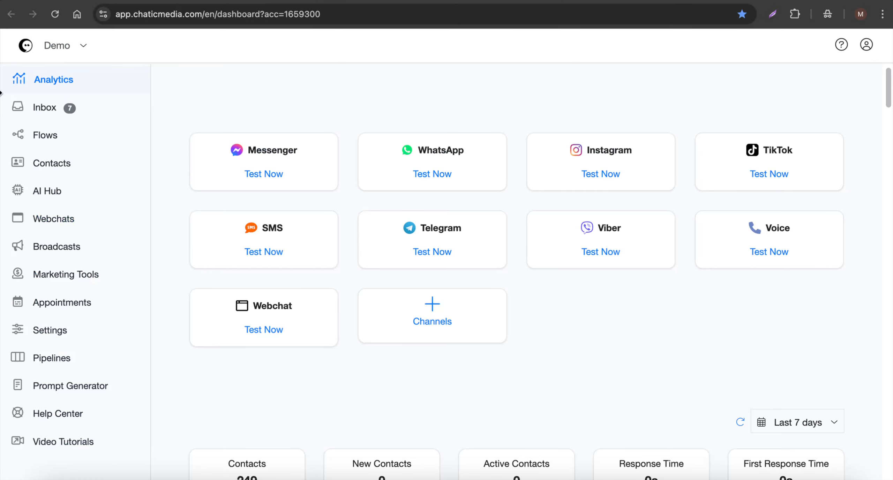
Open the inbox and compare the bot status of the new webchat guest's conversation with that of the Instagram contact's conversation
left_click(20, 108)
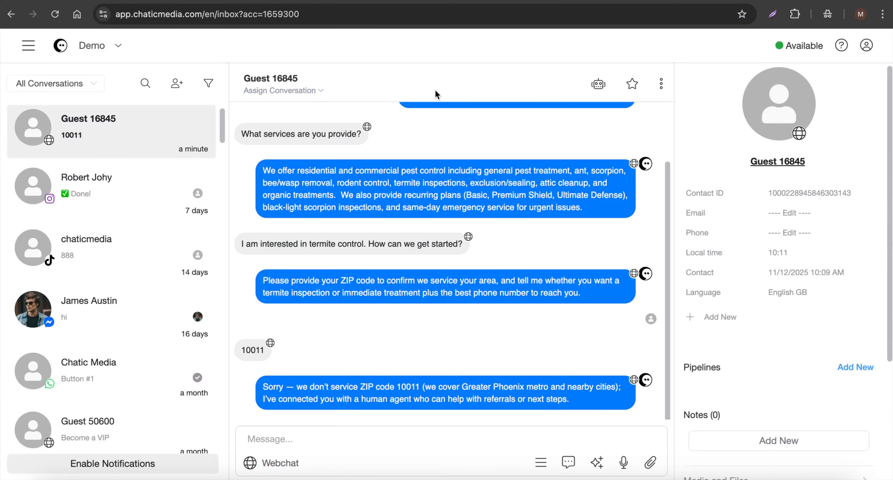
left_click(138, 192)
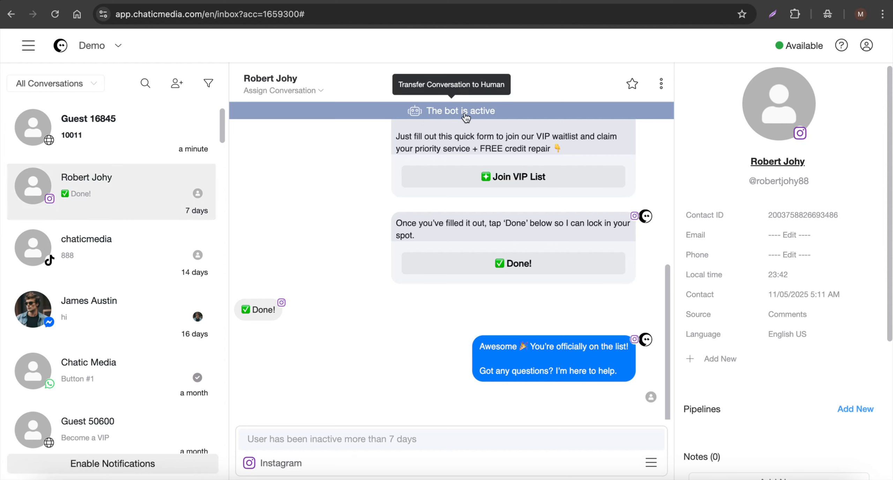
left_click(49, 132)
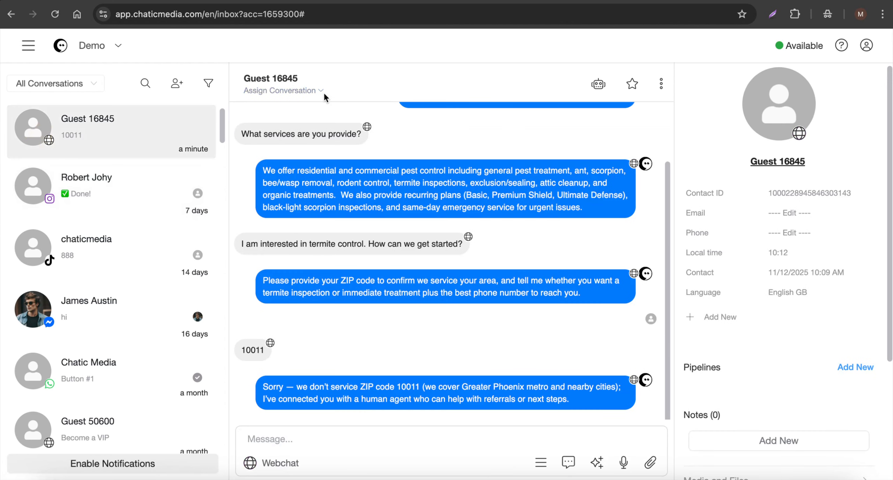
Filter the inbox to Human conversations and go to the message field of the webchat guest's conversation
left_click(58, 85)
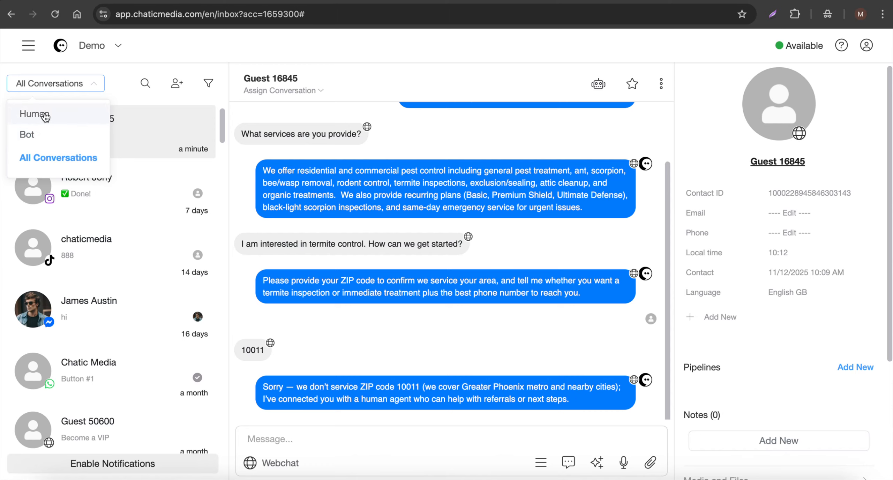
left_click(63, 121)
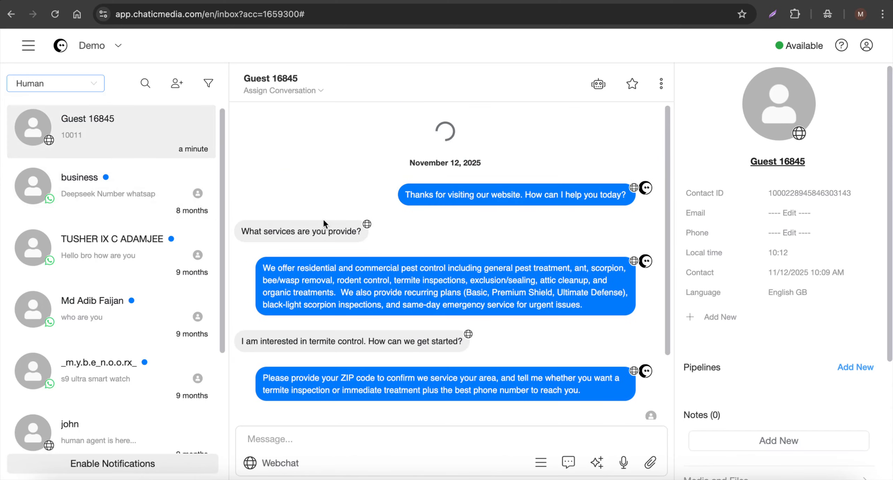
left_click(300, 445)
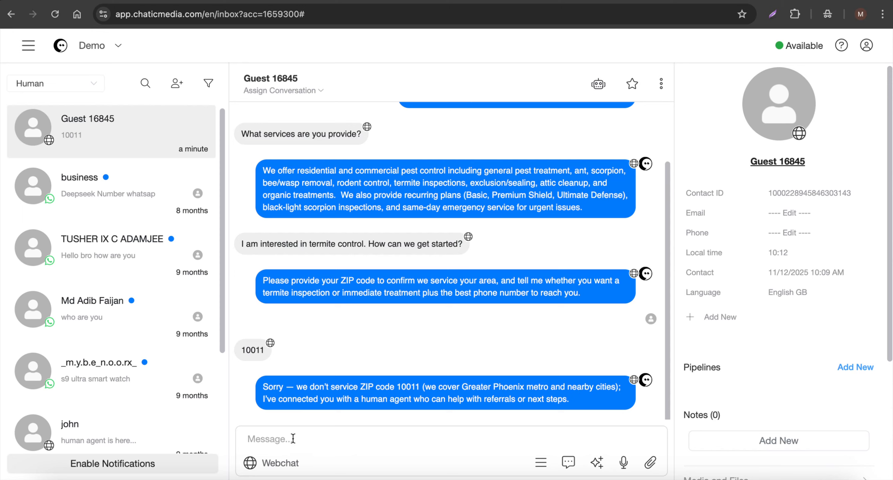
Hand the webchat guest's conversation back to the bot and filter the inbox to Bot conversations
left_click(598, 86)
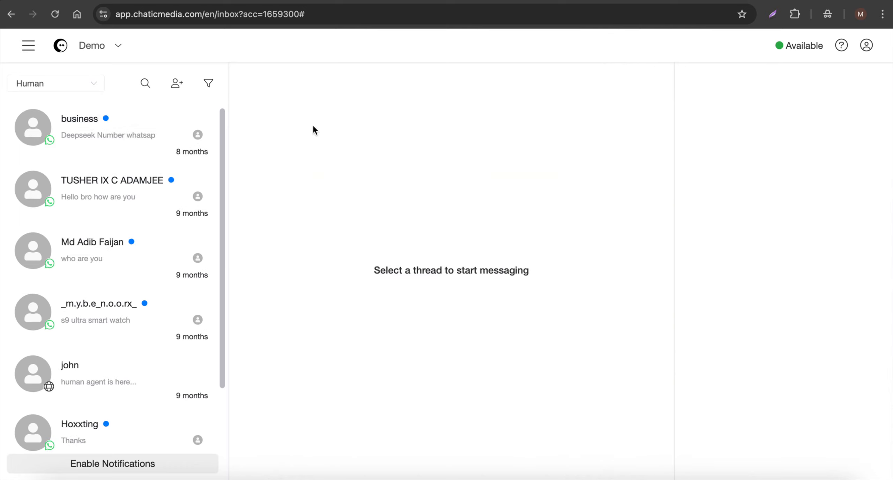
left_click(53, 83)
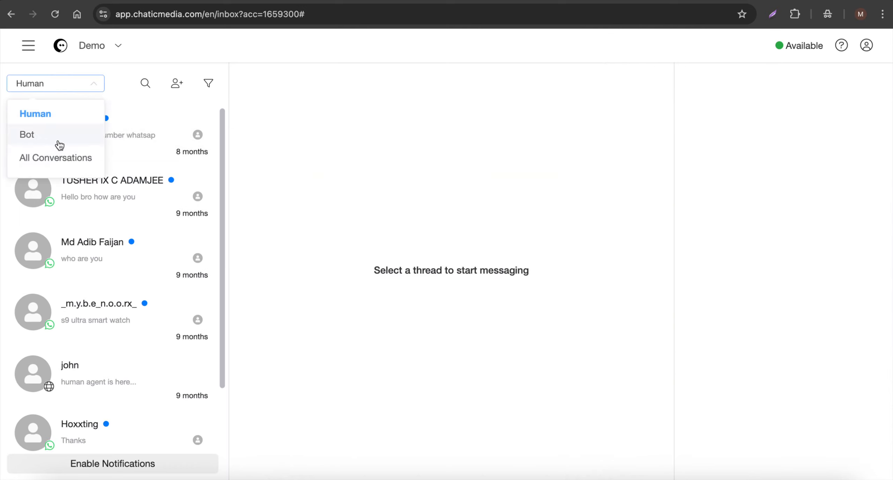
left_click(41, 142)
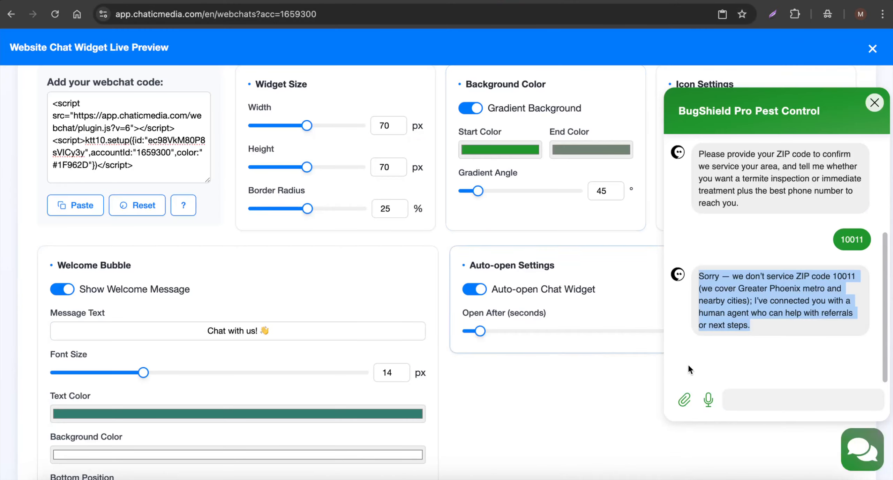
In the webchat preview, send "Actually, I need the service in Greater Phoenix" and answer the agent with ZIP code 85001
left_click(742, 396)
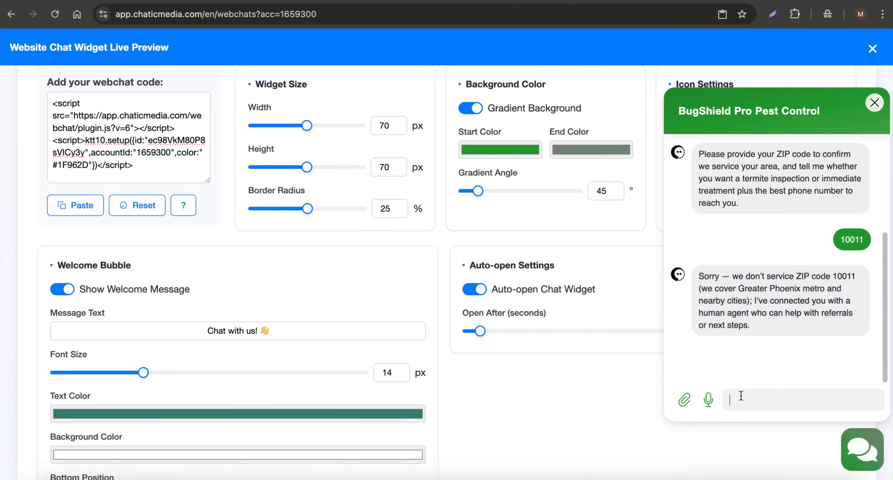
type("Actually, I need the service in Greater Phoenix")
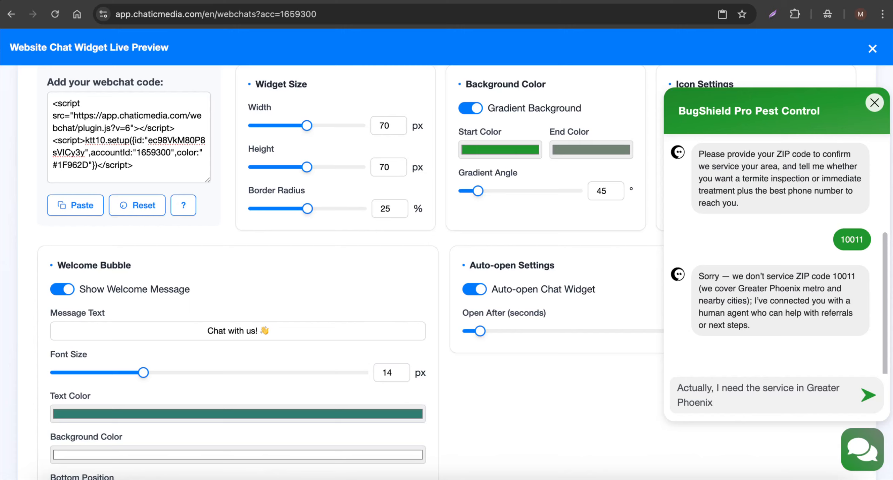
key("Return")
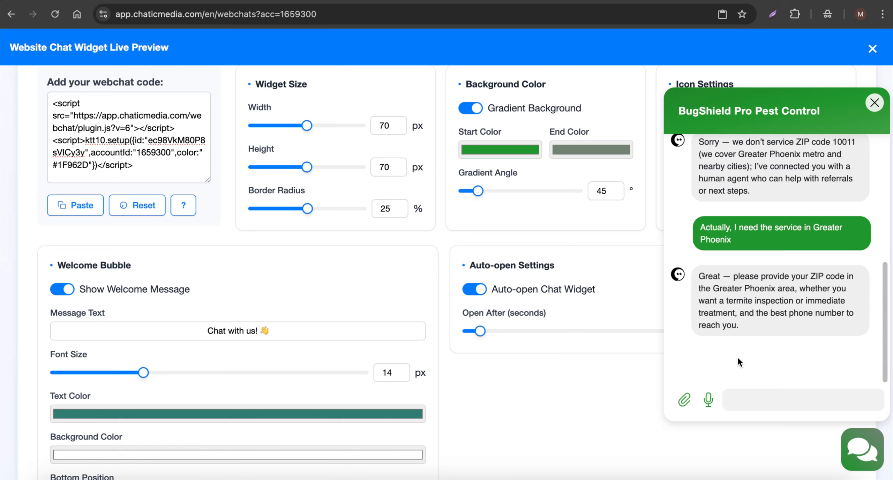
type("85001")
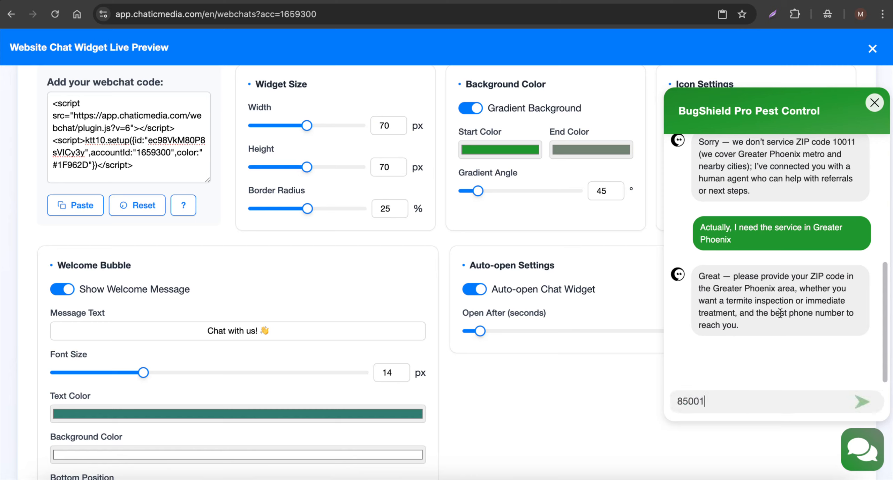
key("Return")
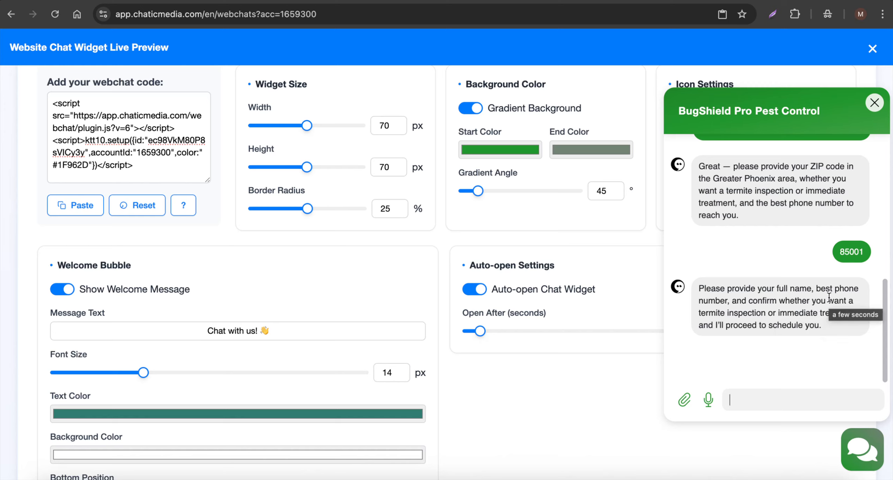
Send the agent a message with the customer's full name and phone number, saying "I want termite inspection."
key("F5")
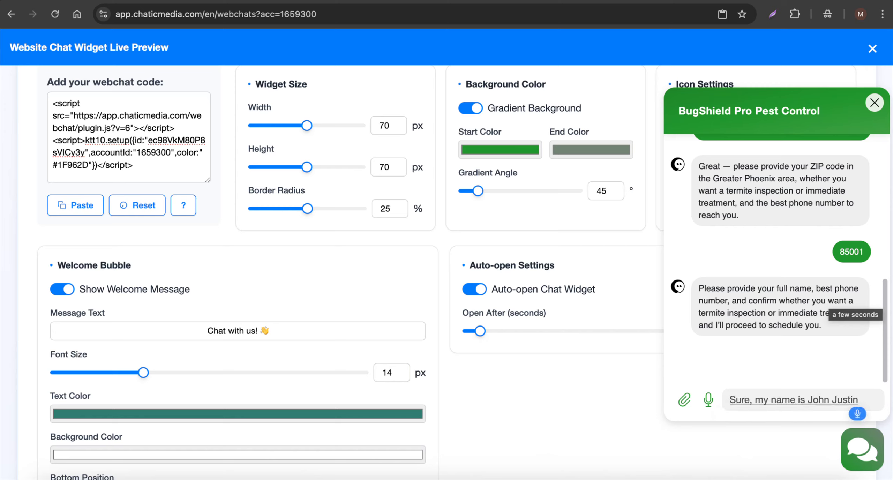
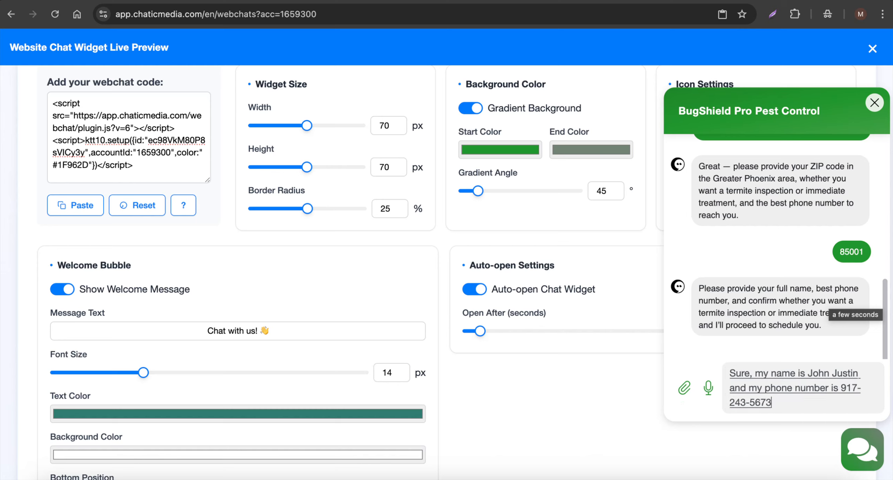
type(". I want termite inspection.")
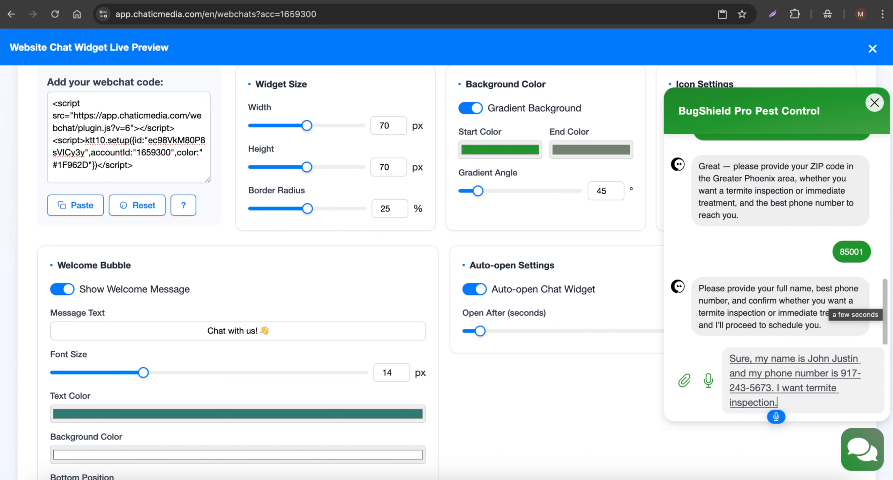
key("Return")
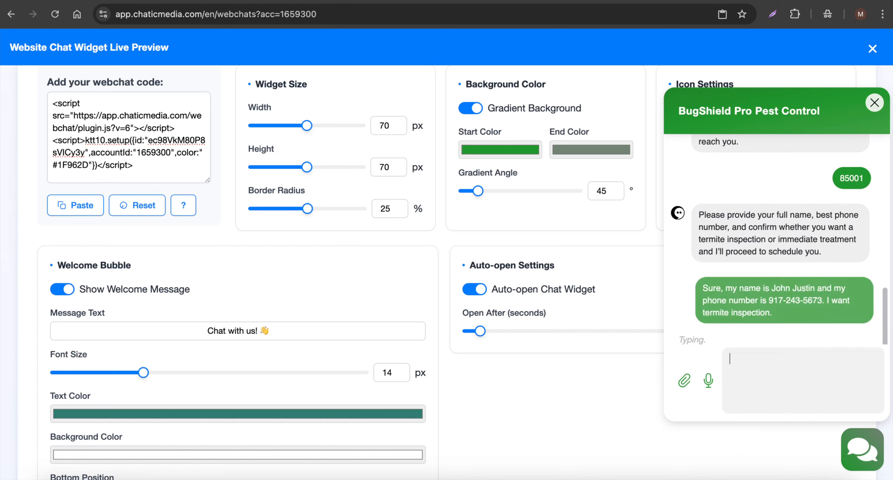
type("Right it's OK")
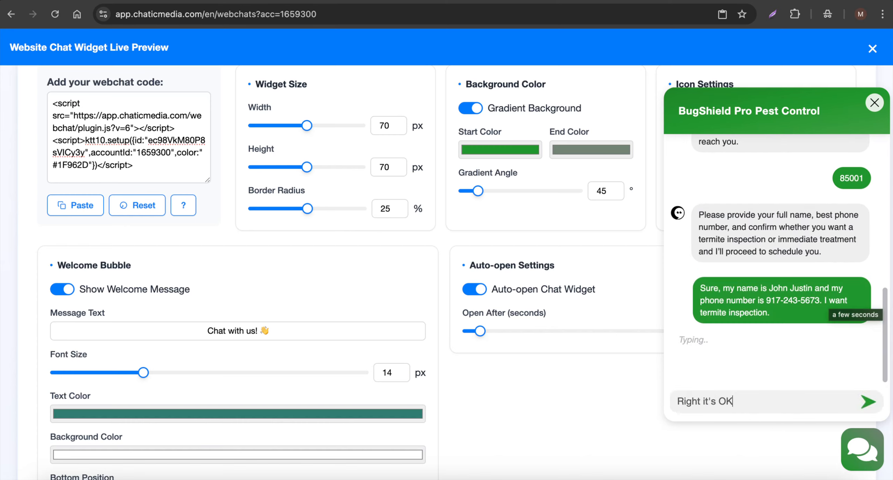
key("super+a")
key("BackSpace")
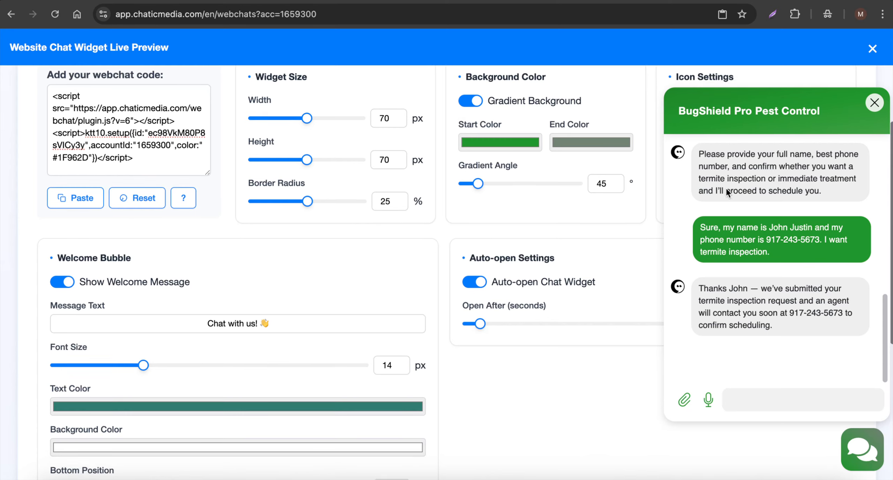
Return to the inbox and reload it to review the webchat contact's assignment and details
scroll(525, 42, "up", 2)
left_click(725, 0)
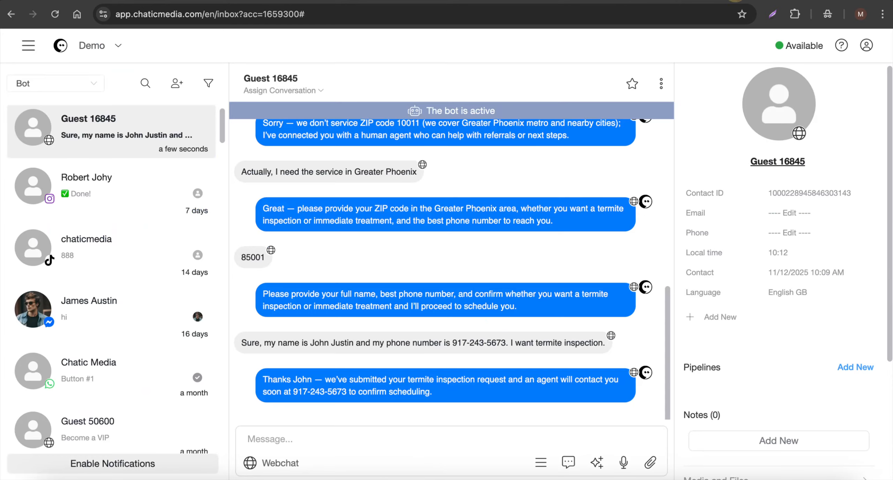
left_click(51, 19)
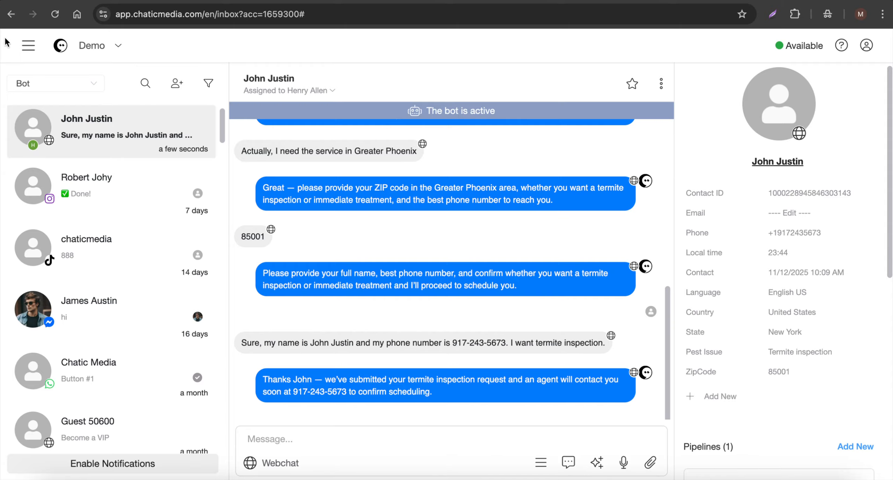
Open the Opportunities Center pipeline and check which admin is assigned to the New Inquiry card
left_click(18, 45)
left_click(63, 332)
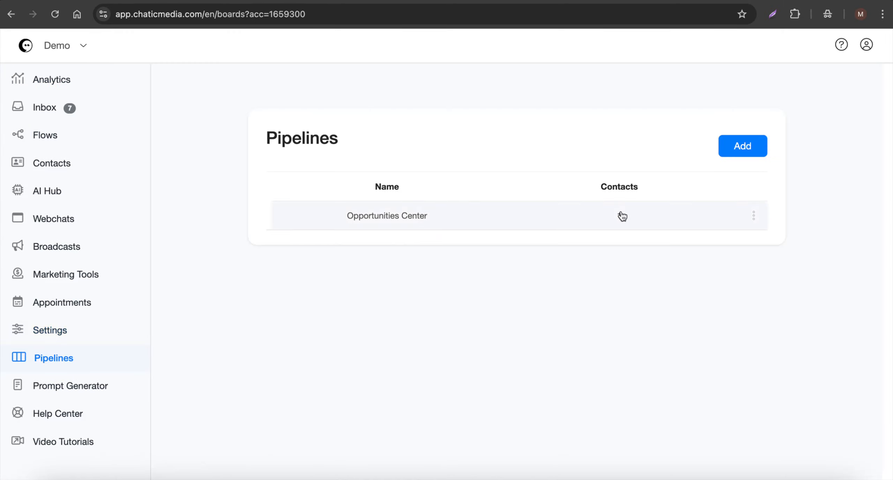
left_click(541, 214)
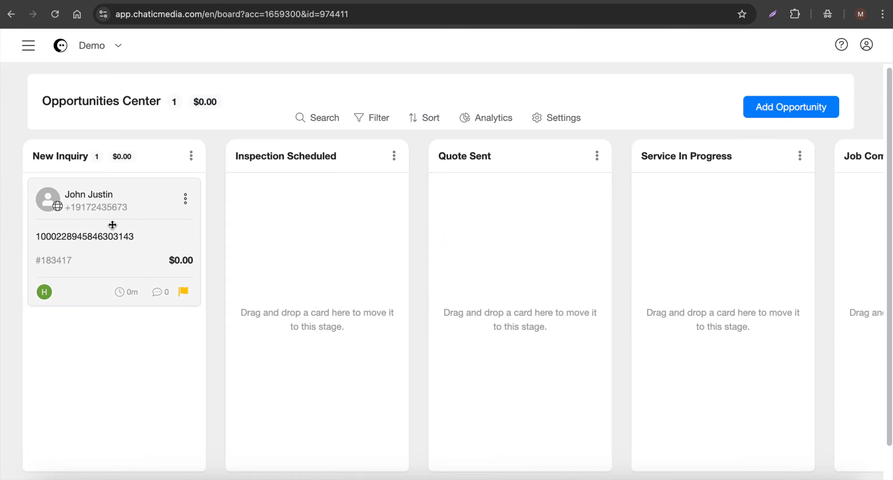
mouse_move(44, 293)
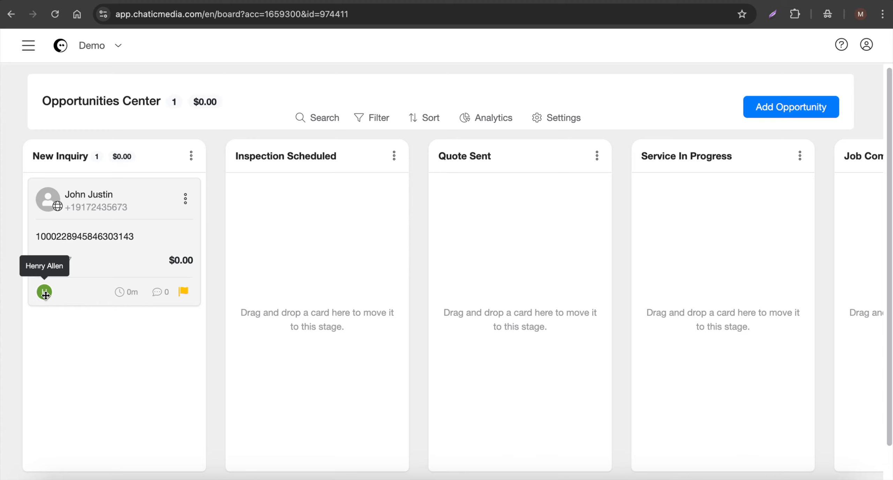
Review the New Inquiry opportunity's details and its inbox conversation, and return to the pipeline board
left_click(102, 240)
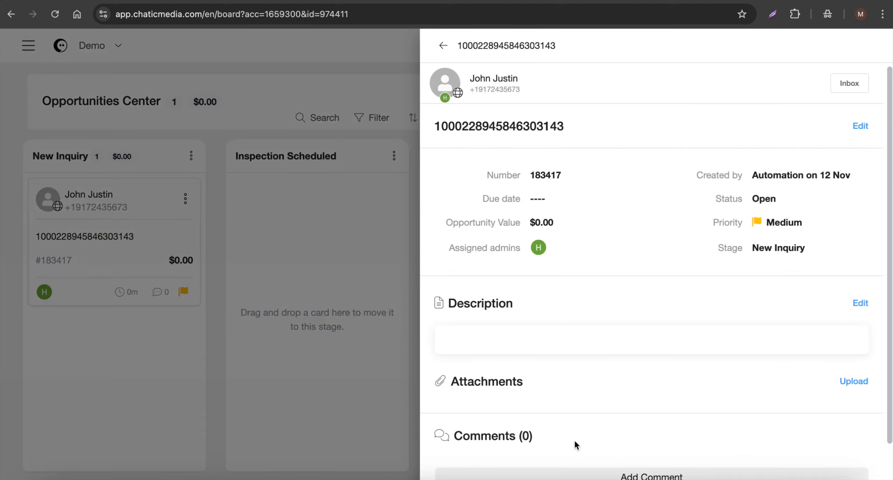
scroll(625, 354, "down", 1)
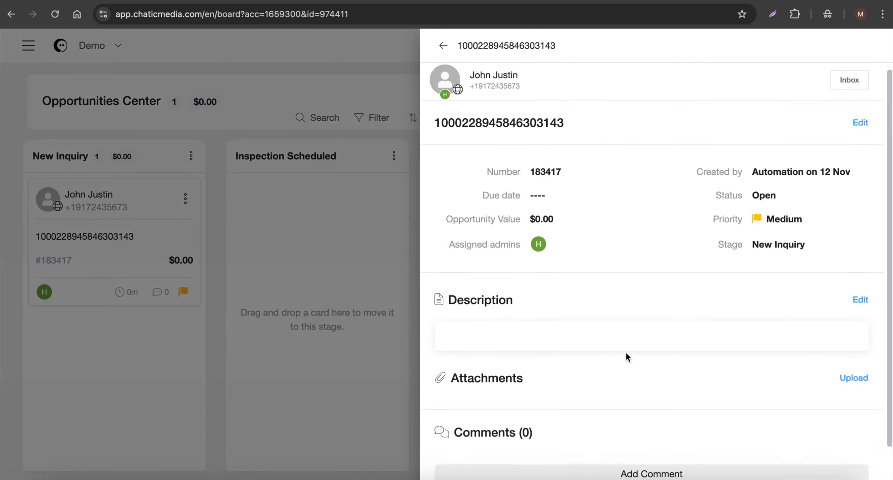
scroll(626, 353, "up", 1)
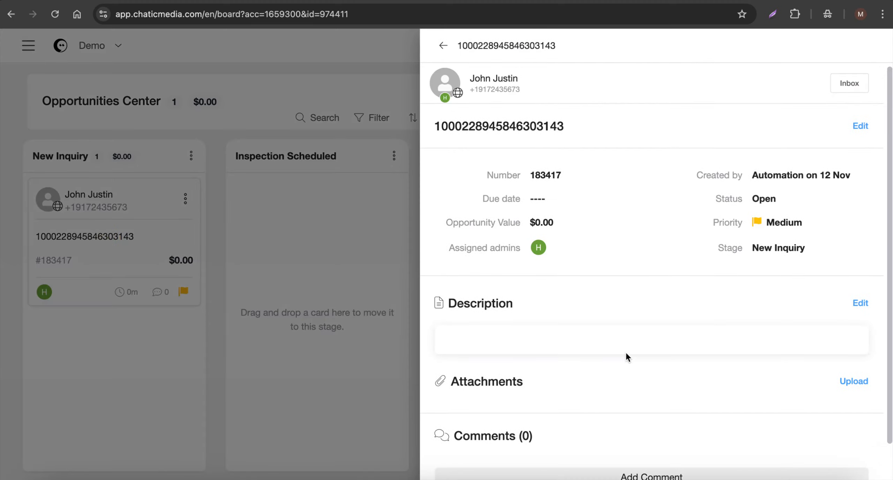
left_click(859, 88)
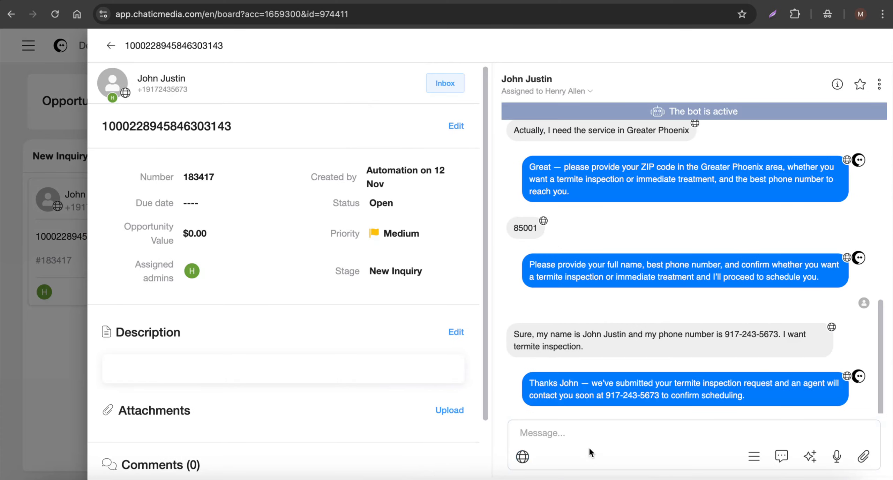
left_click(591, 442)
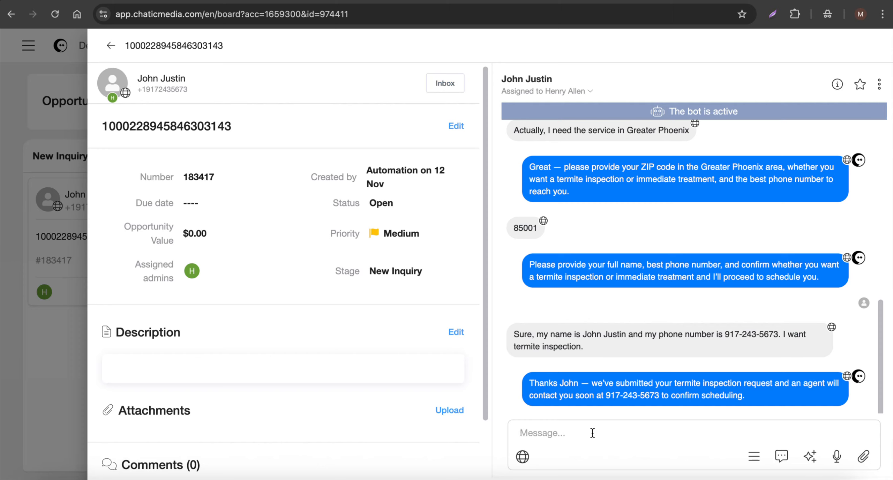
left_click(111, 45)
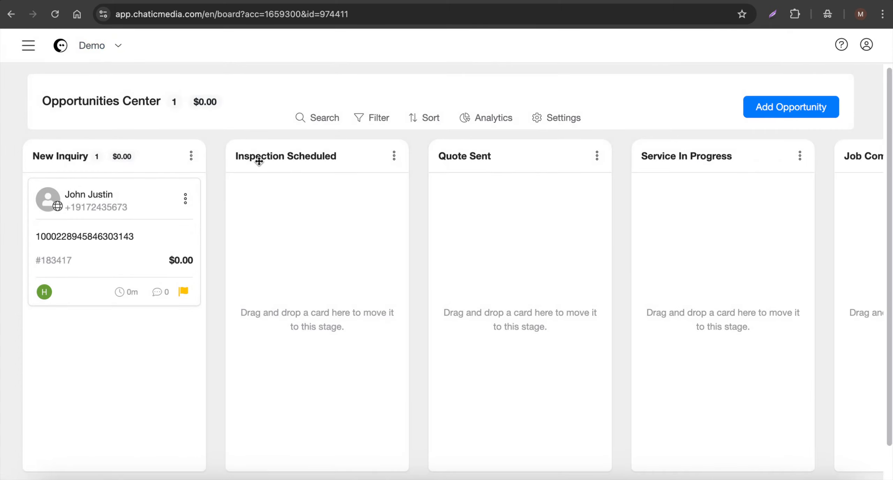
Move the opportunity card from New Inquiry to Inspection Scheduled and look at its other stage options
scroll(93, 196, "down", 1)
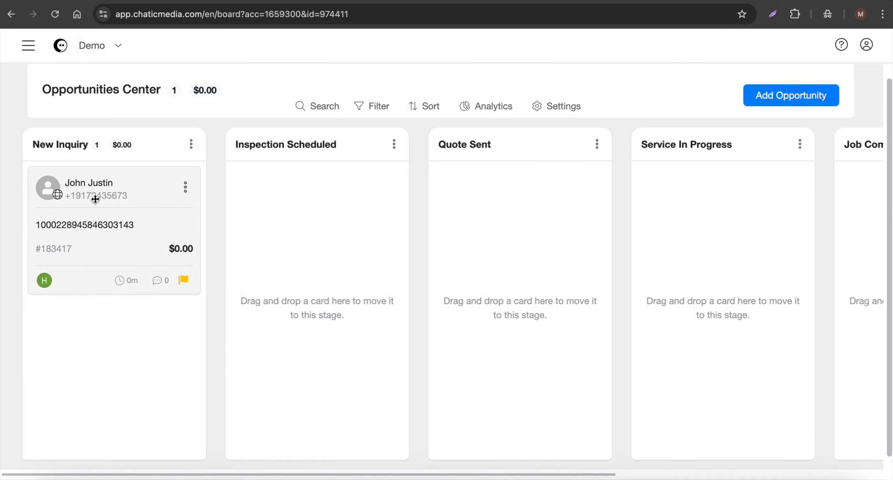
left_click_drag(78, 197, 261, 194)
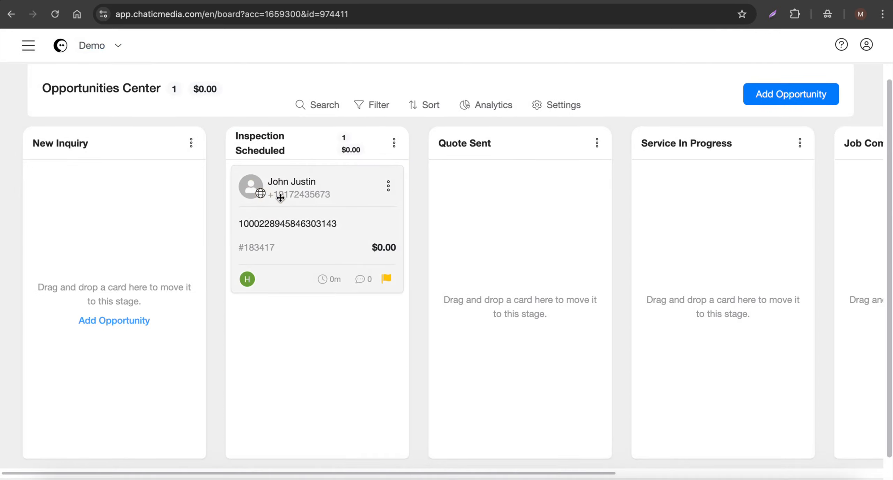
left_click(389, 191)
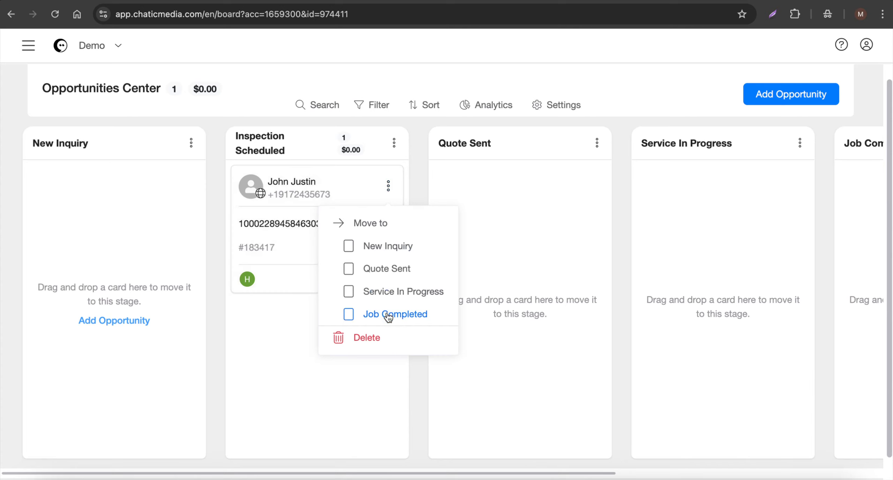
Set the opportunity's value to 3000, save it, and reload the board to check the pipeline's total value
left_click(314, 196)
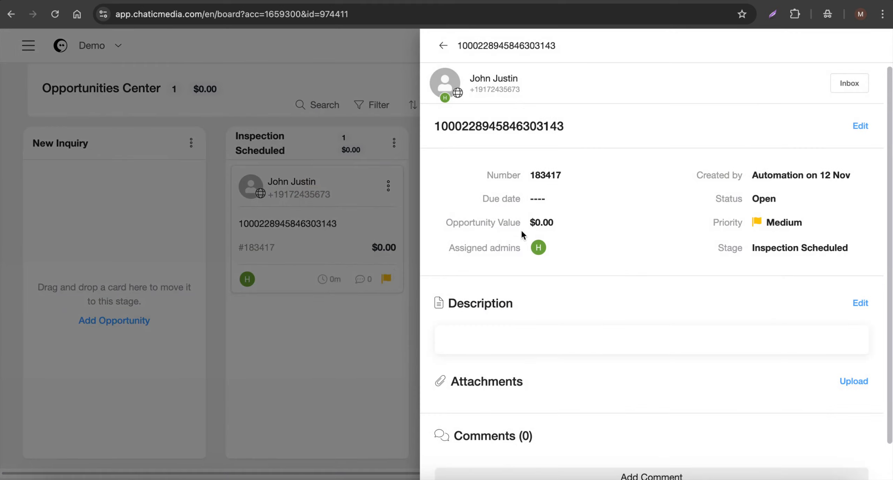
left_click(540, 229)
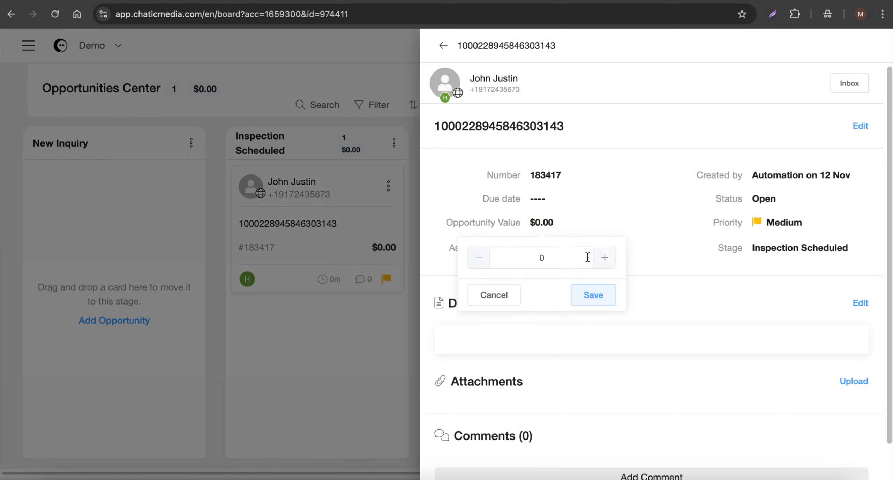
left_click_drag(560, 252, 485, 255)
type("3000")
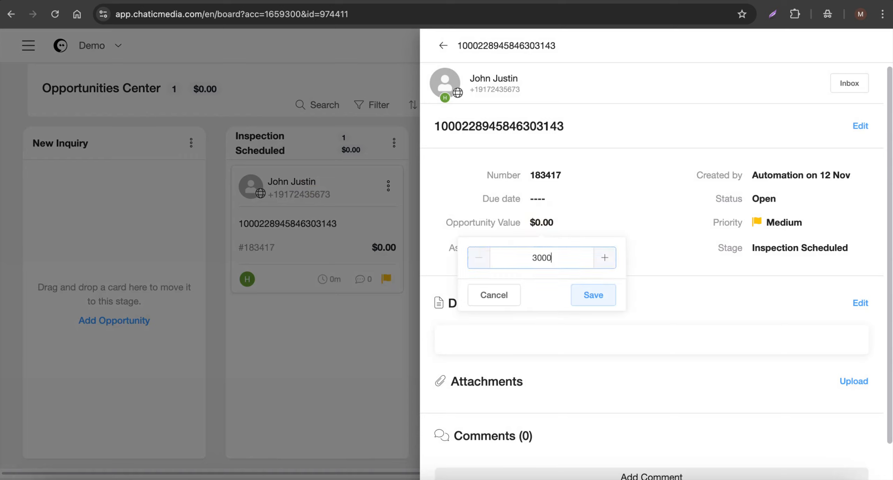
left_click(588, 297)
left_click(312, 71)
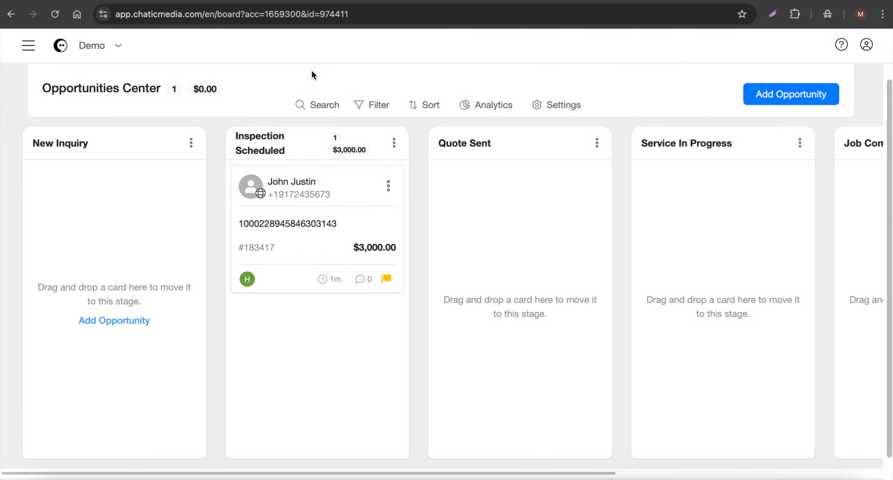
left_click(51, 18)
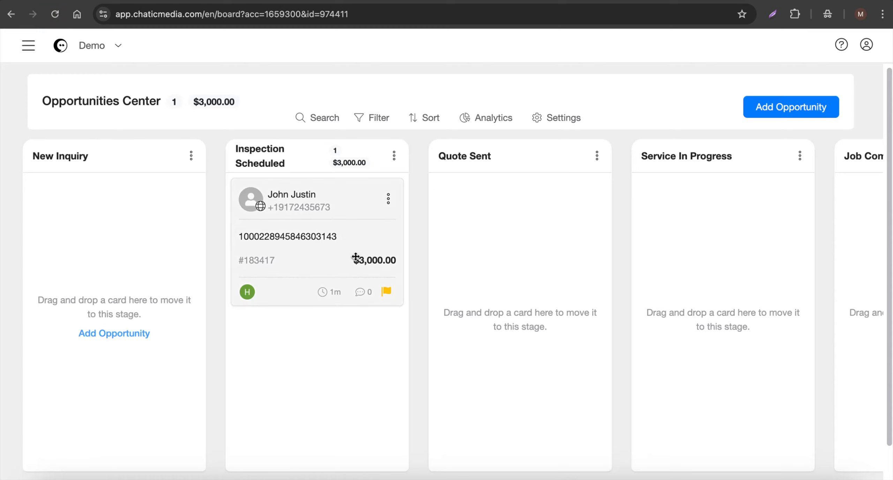
left_click_drag(191, 101, 250, 104)
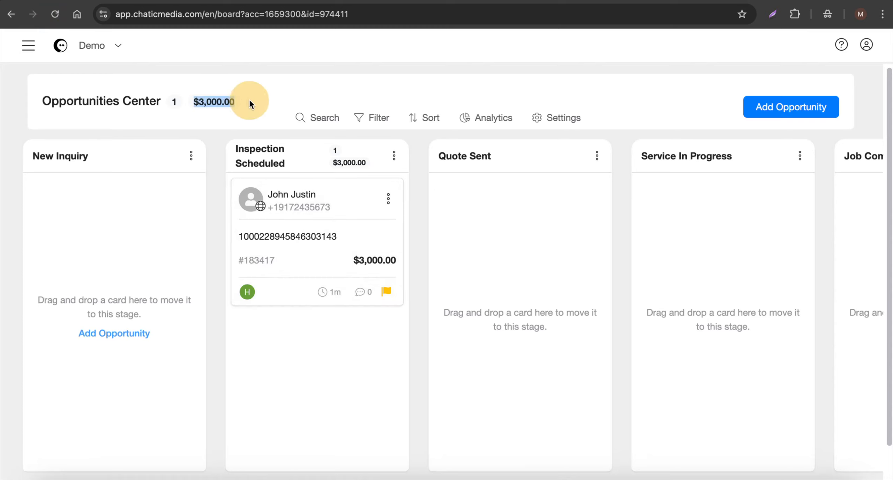
Move the opportunity card from Inspection Scheduled to Quote Sent and look over the pipeline's remaining stages
left_click(330, 99)
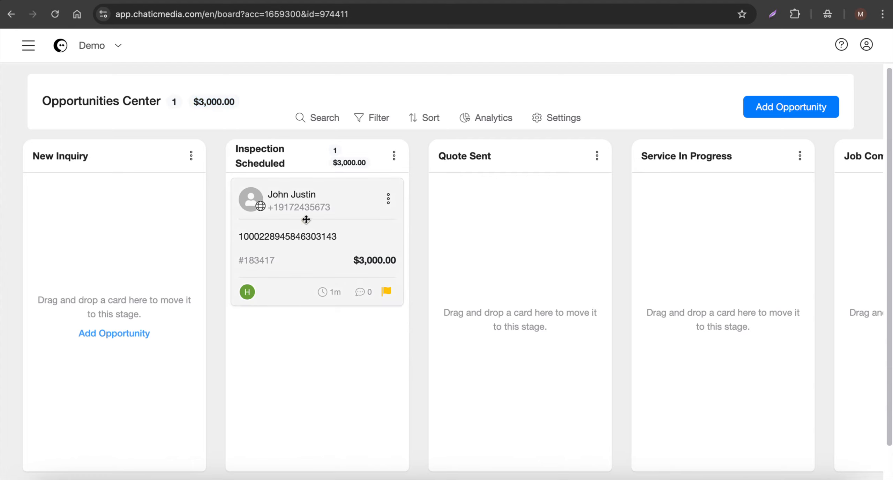
left_click_drag(307, 219, 527, 232)
scroll(393, 219, "right", 10)
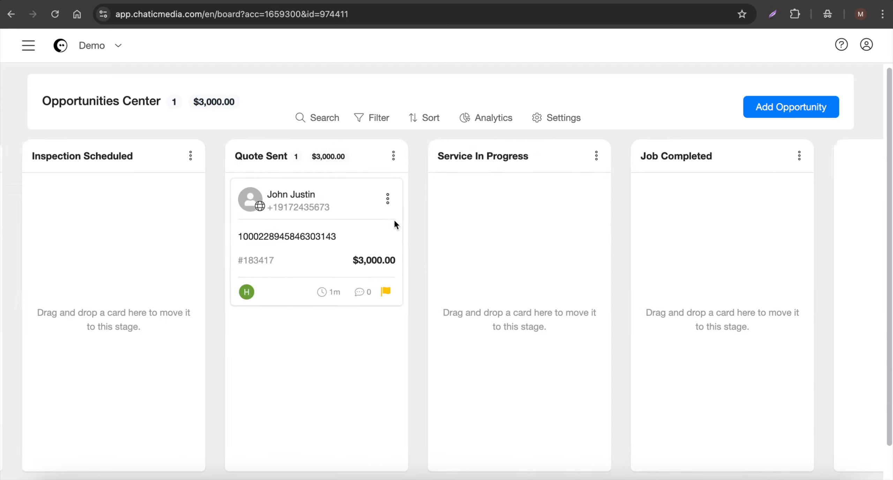
scroll(520, 187, "left", 10)
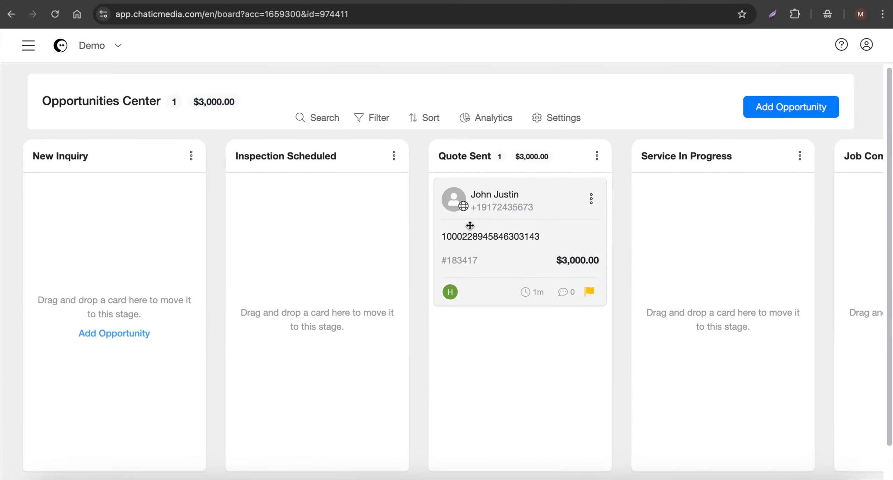
left_click_drag(478, 225, 509, 212)
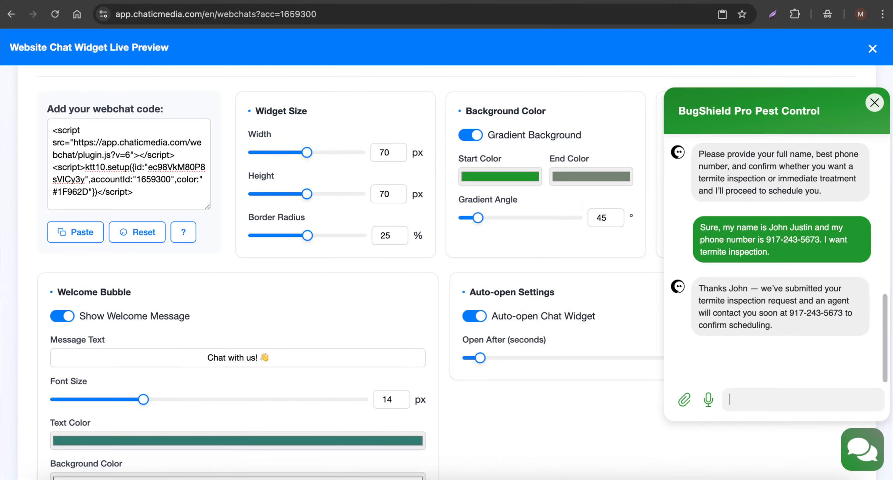
Scroll back through the test chat in the live preview, close the chat window, and look over the customization settings
scroll(758, 316, "up", 15)
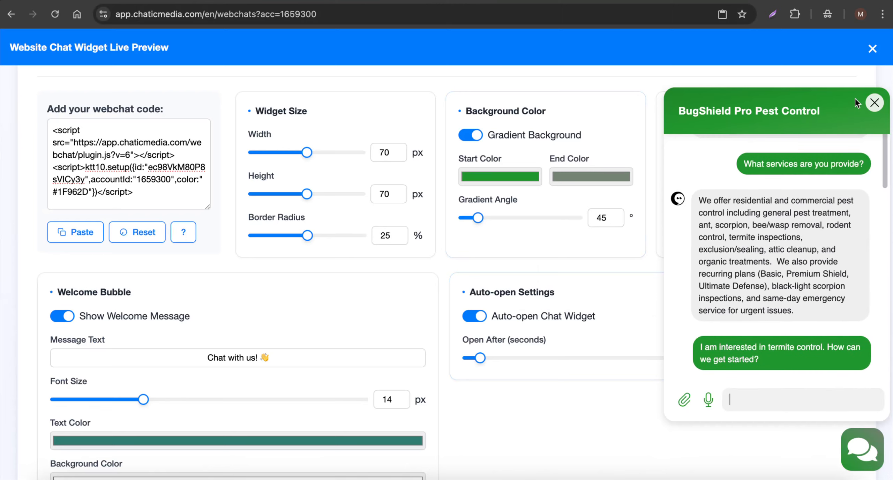
left_click(875, 103)
scroll(314, 309, "down", 5)
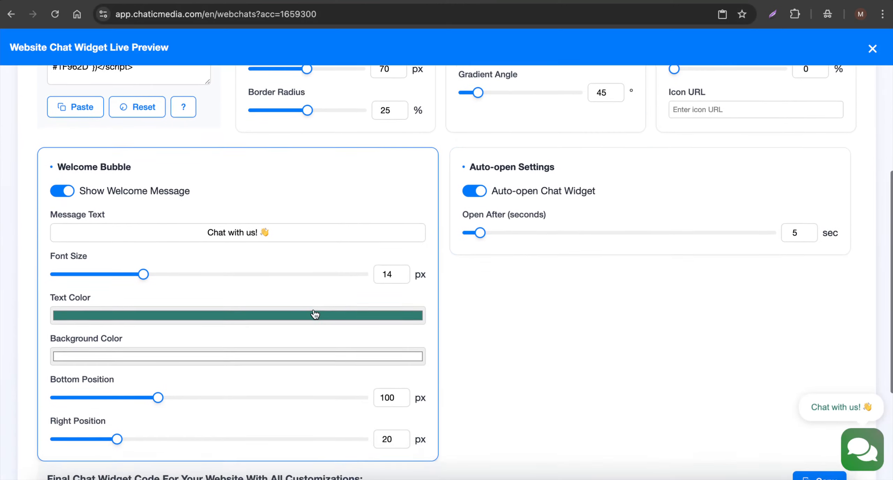
scroll(312, 309, "up", 1)
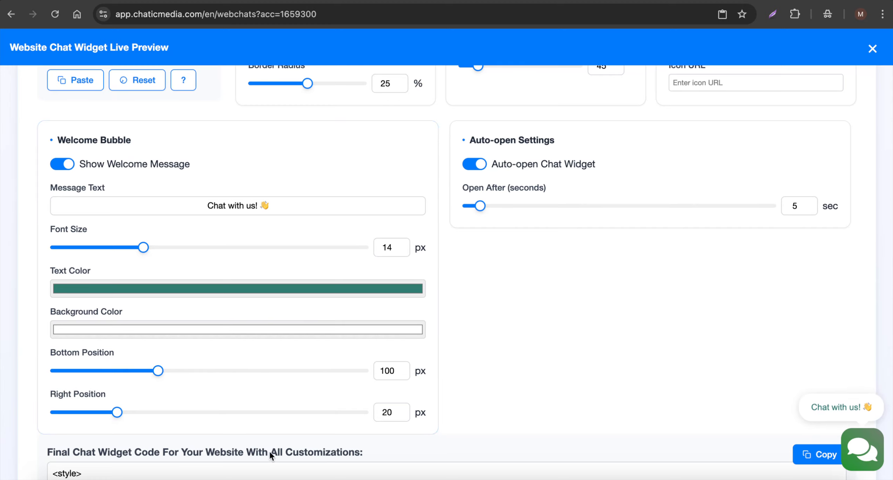
Copy the final chat widget code with all customizations and close the live preview
left_click(256, 451)
scroll(614, 212, "up", 5)
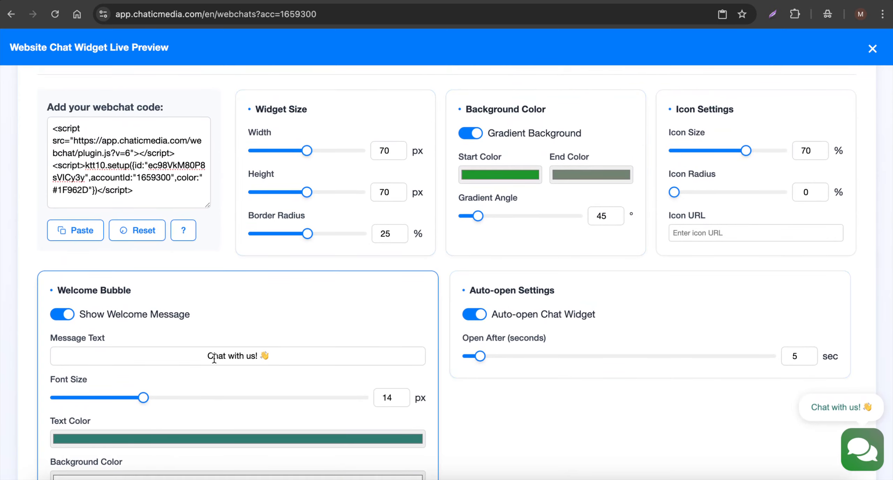
left_click(228, 354)
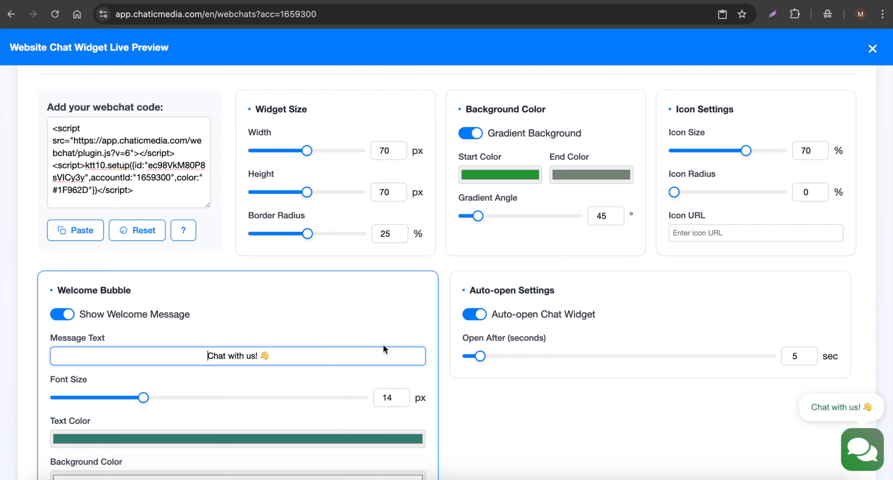
scroll(383, 345, "down", 5)
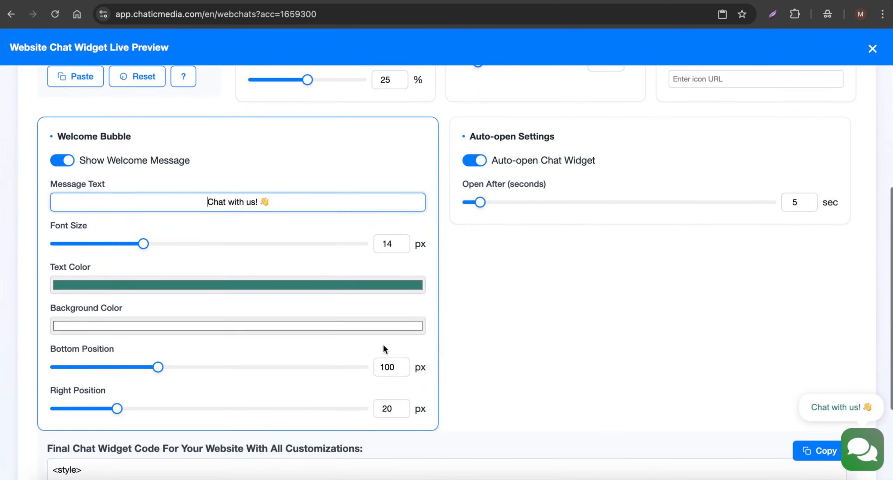
left_click(809, 454)
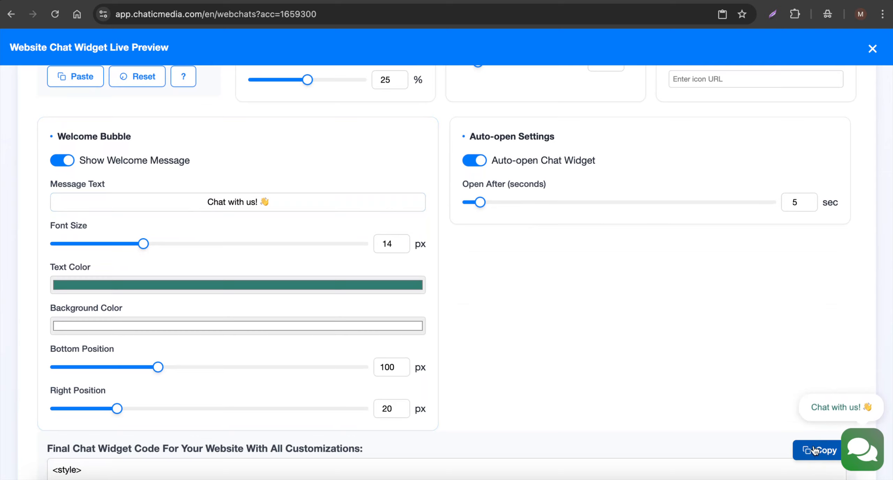
left_click(873, 48)
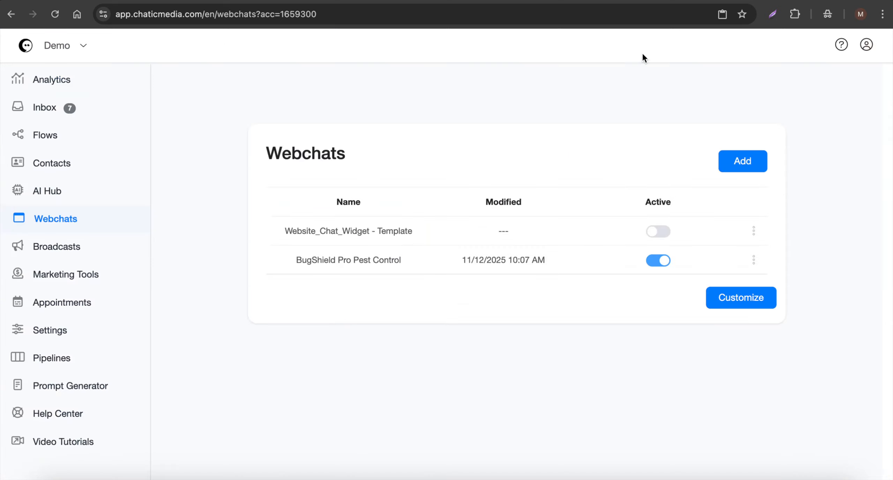
Open the Welcome BugShield Pro Pest Control flow and place a Landing Page block beside the Send Message block
left_click(49, 136)
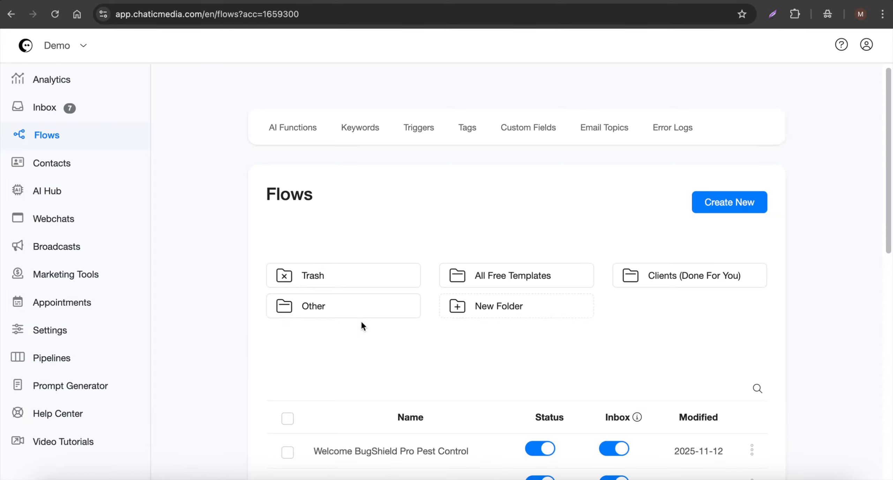
scroll(363, 331, "down", 3)
left_click(374, 344)
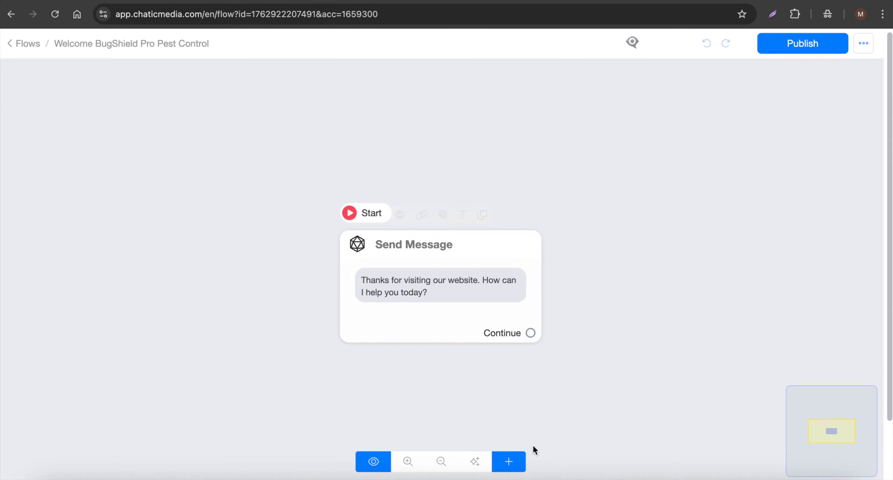
left_click(510, 460)
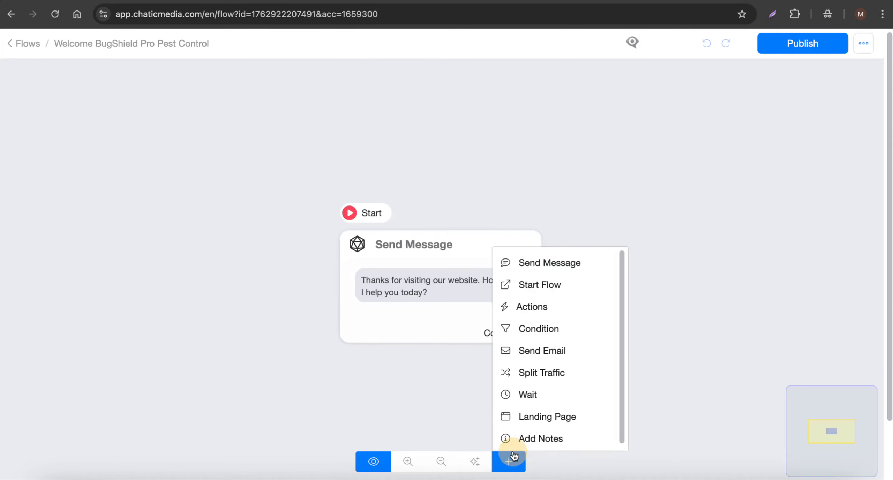
left_click(549, 421)
left_click(705, 333)
left_click(643, 322)
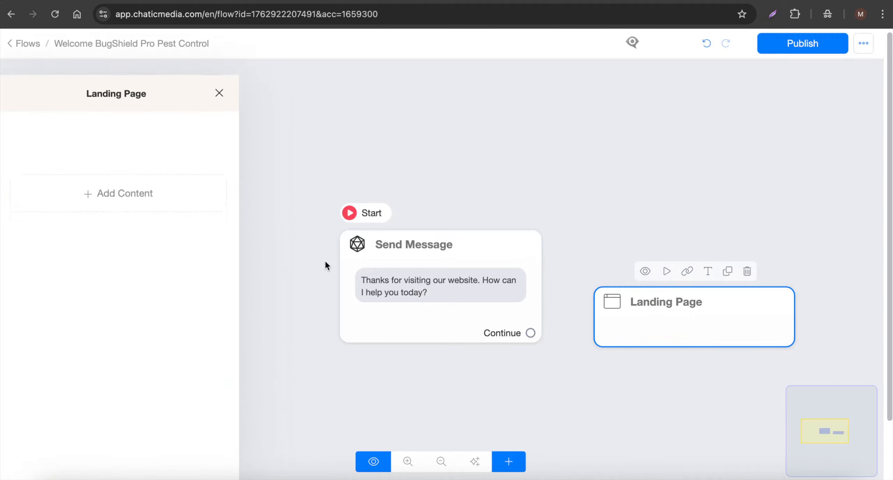
Add a headline reading "website...." to the landing page
left_click(78, 171)
left_click(52, 213)
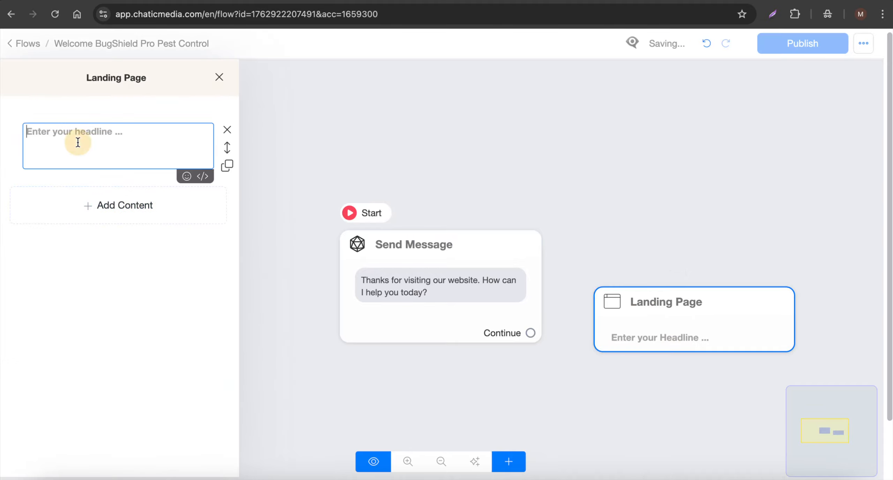
type("tt")
key("BackSpace")
key("BackSpace")
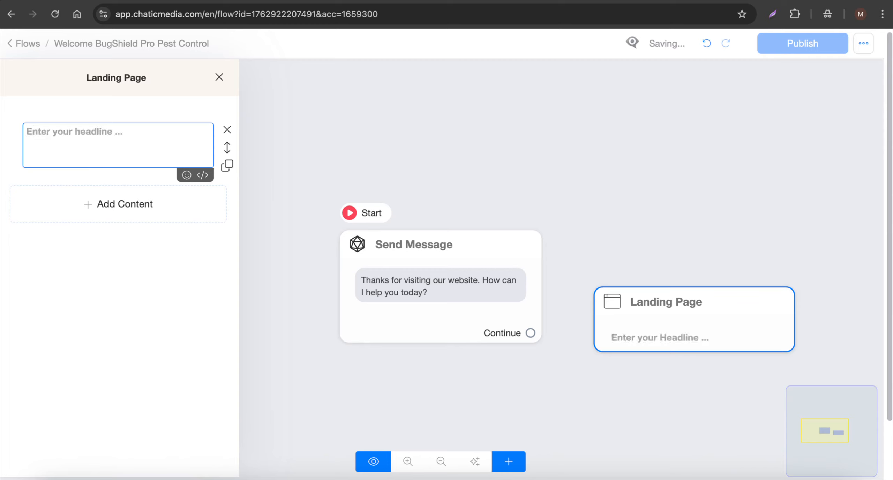
type("website....")
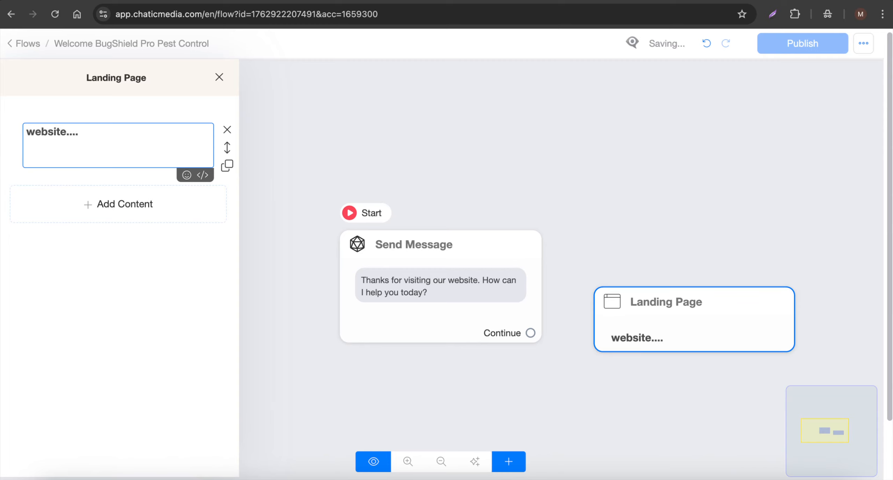
Add a code element below the landing page headline, paste the copied chat widget code into it, and close the block's editor
left_click(100, 204)
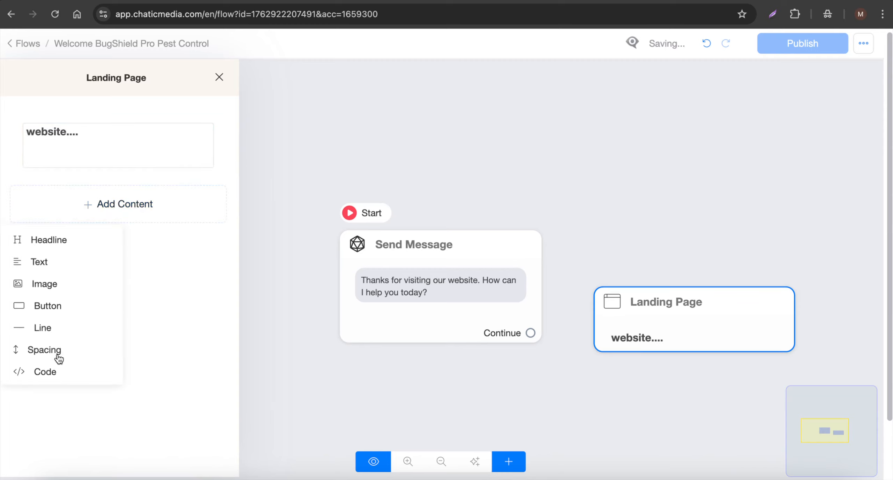
left_click(58, 373)
left_click(87, 209)
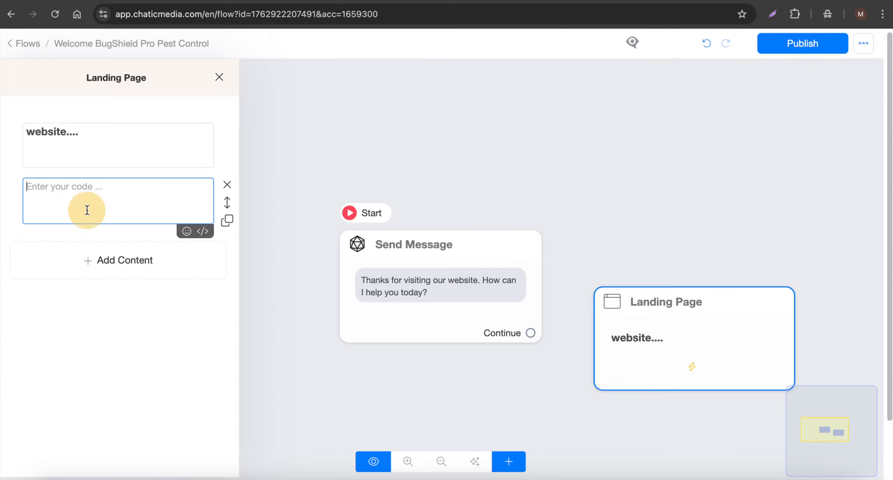
left_click(475, 147)
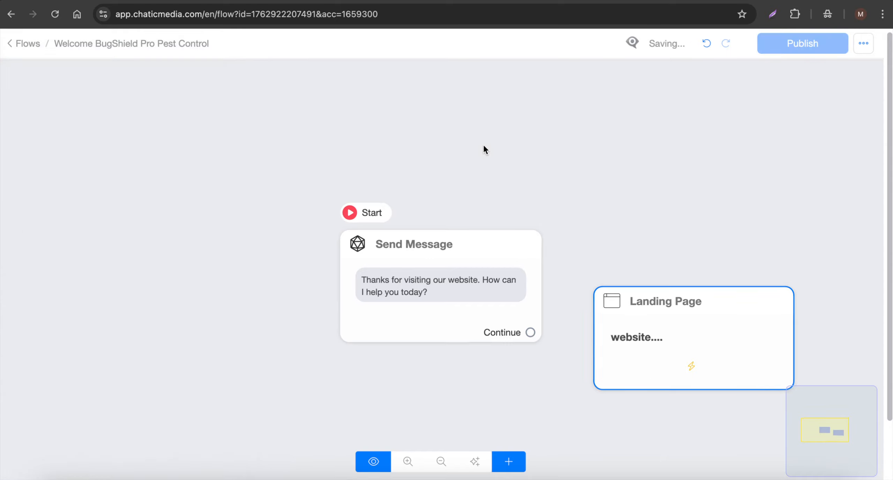
Publish the flow and open a preview of the landing page
scroll(483, 144, "down", 5)
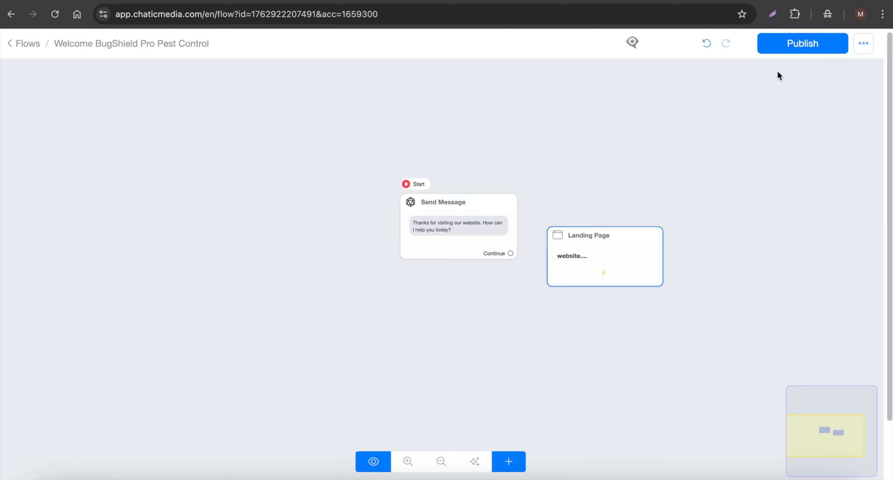
left_click(804, 44)
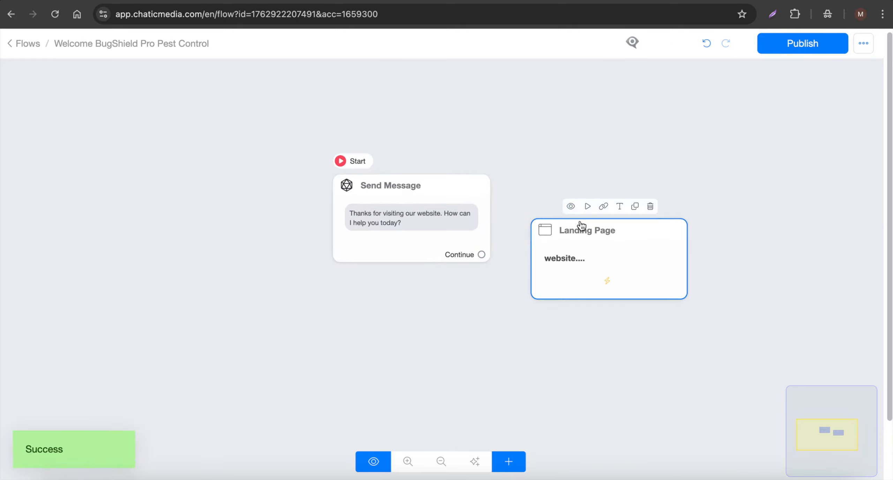
left_click(573, 206)
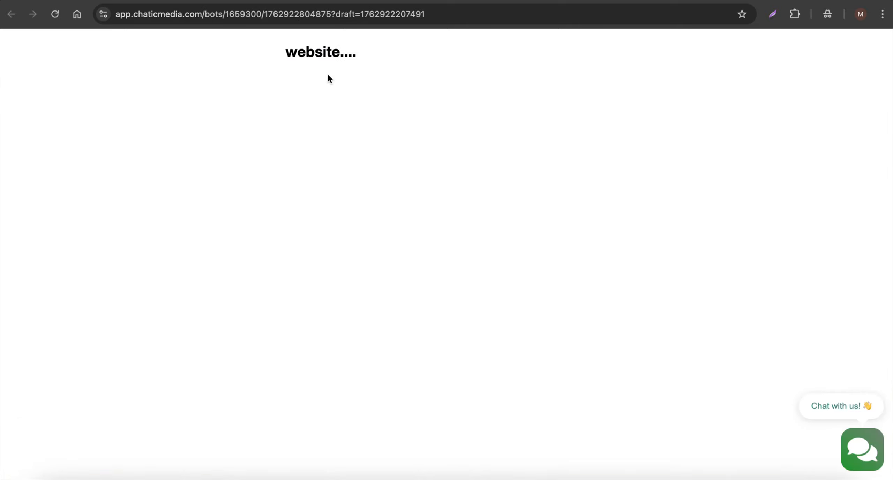
Open the chat widget on the previewed landing page and check the welcome message it sends
triple_click(401, 56)
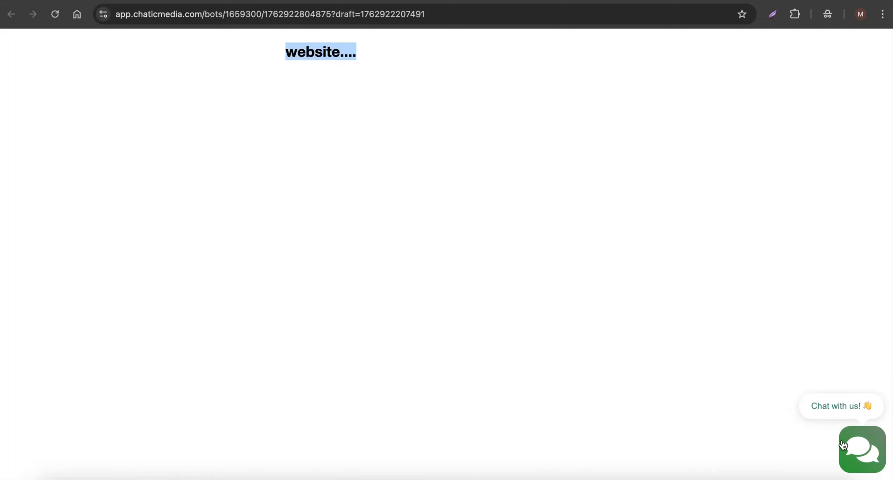
left_click(861, 458)
scroll(788, 347, "down", 10)
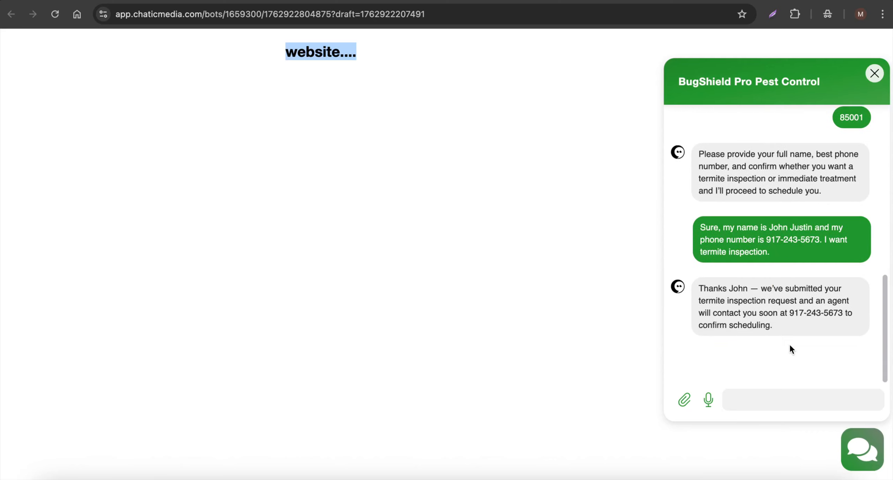
left_click_drag(790, 344, 651, 299)
left_click(748, 324)
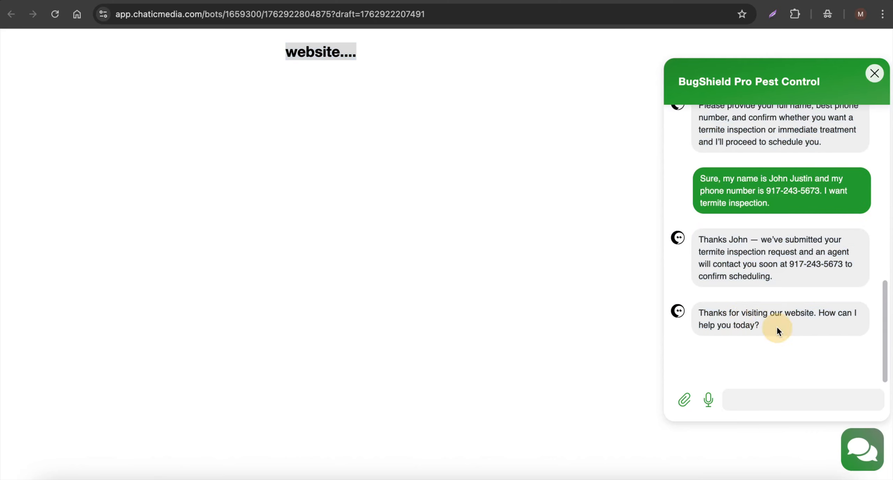
left_click_drag(777, 328, 697, 314)
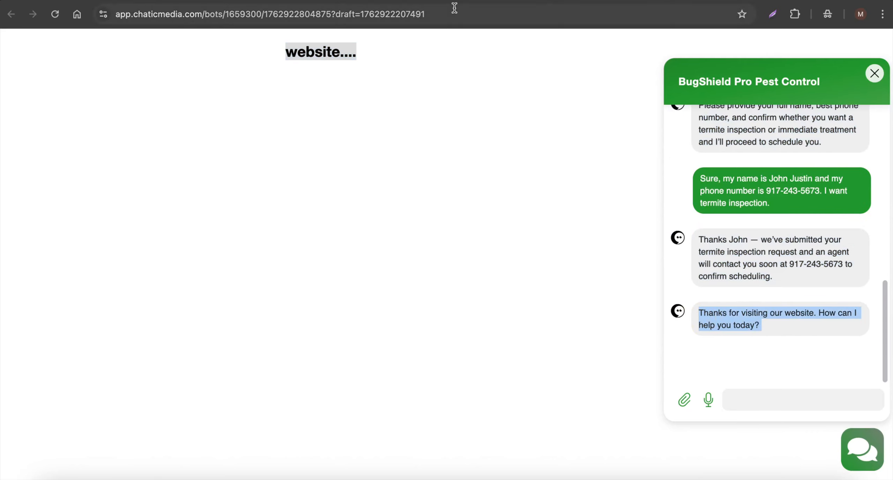
Look over the block types available for the welcome flow, and switch to the Canva presentation
left_click(439, 6)
scroll(365, 210, "up", 5)
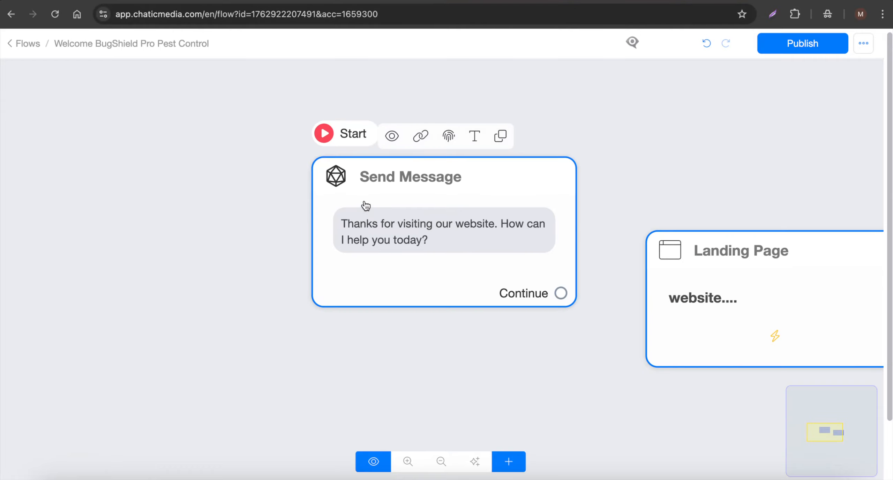
left_click(509, 461)
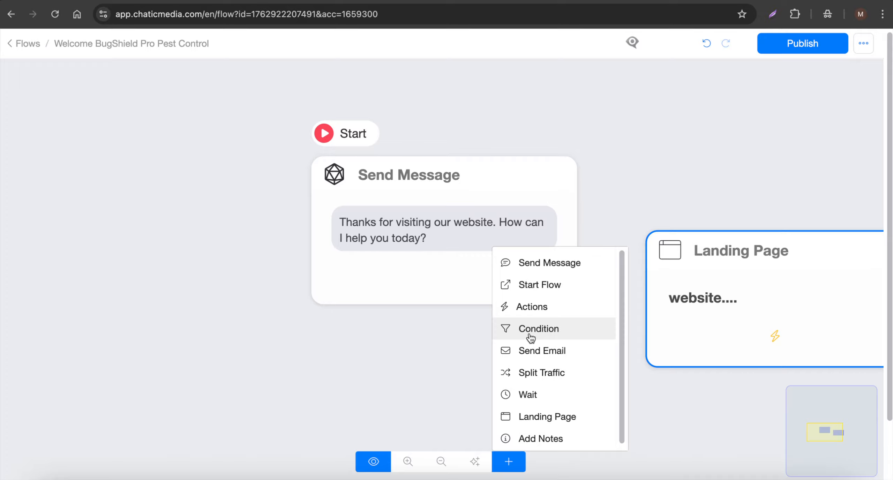
left_click(669, 179)
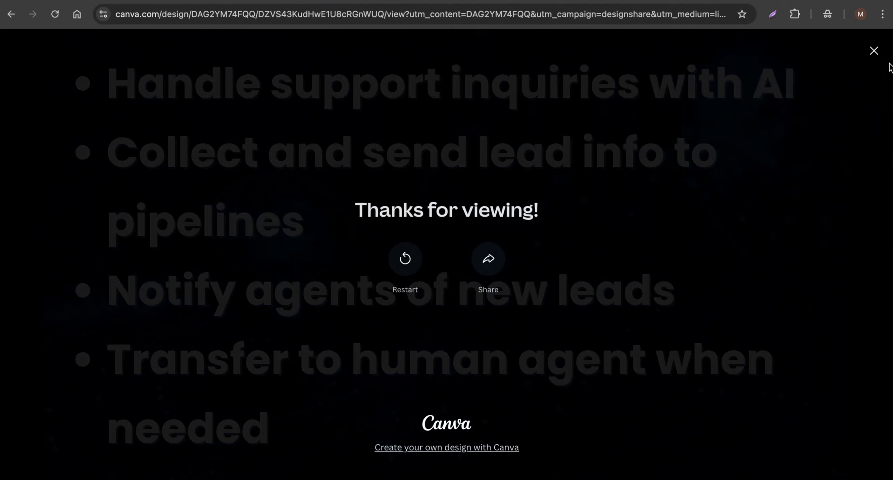
left_click(875, 51)
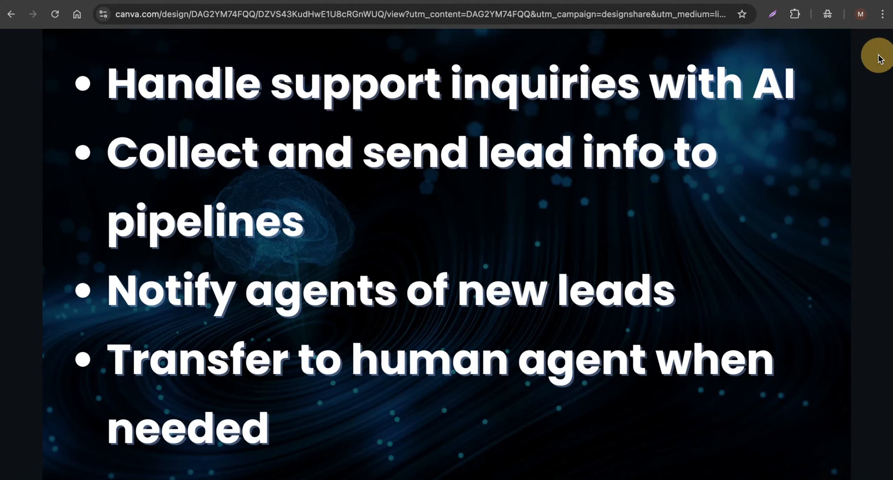